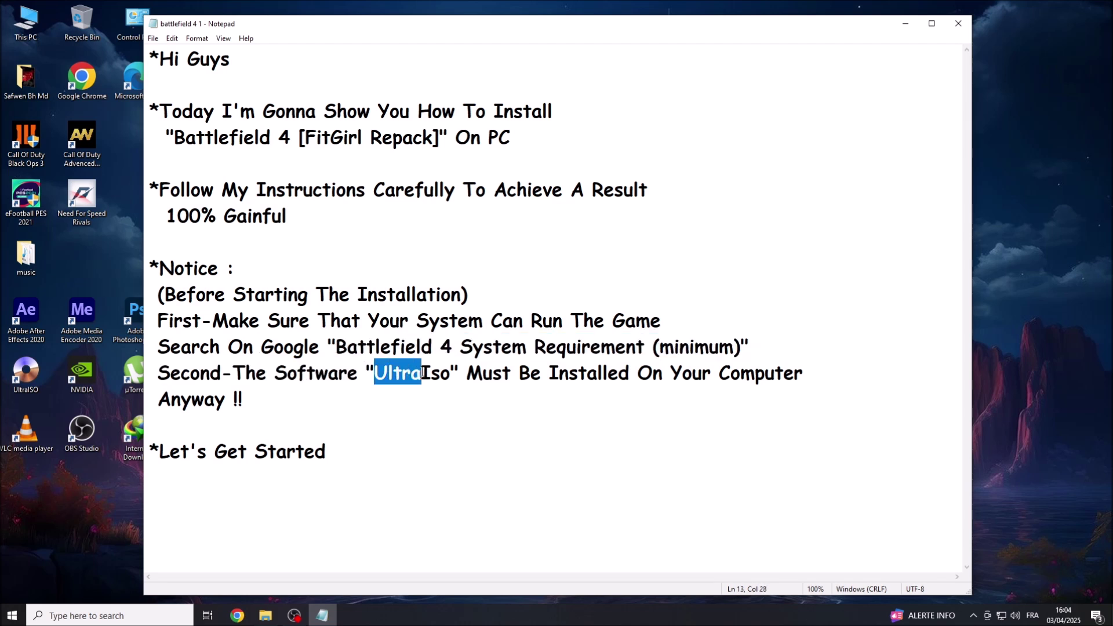
Step: Highlight the UltraIso requirement in the notes, add "^^" at the end of the "*Let's Get Started" line, and minimize the notes
{"action": "left_click", "coordinate": [467, 372]}
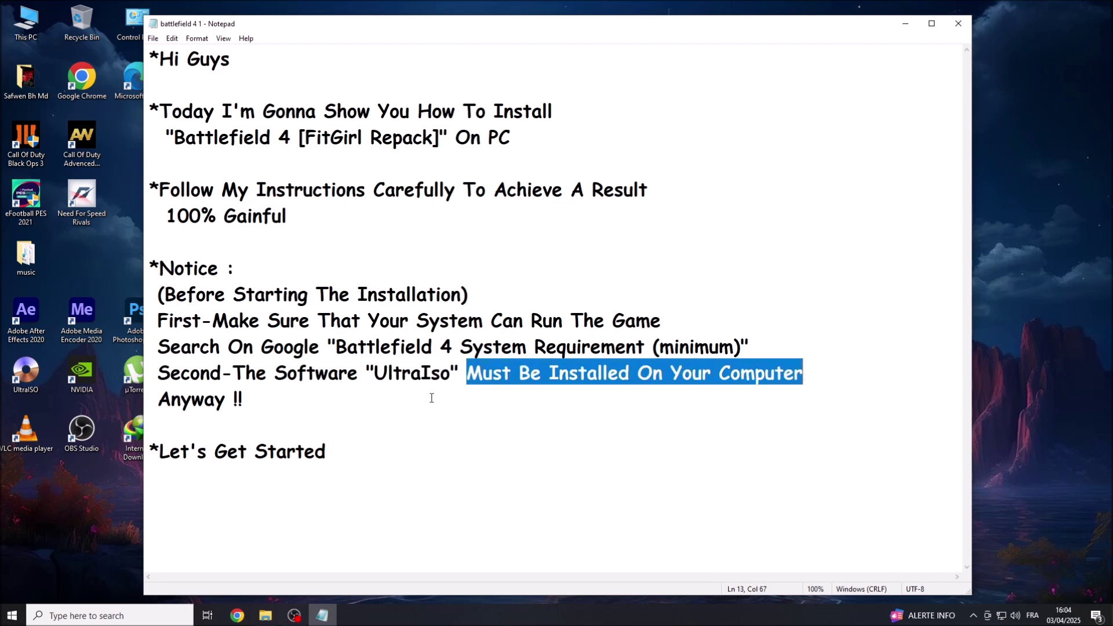
{"action": "left_click_drag", "start_coordinate": [160, 398], "coordinate": [244, 400]}
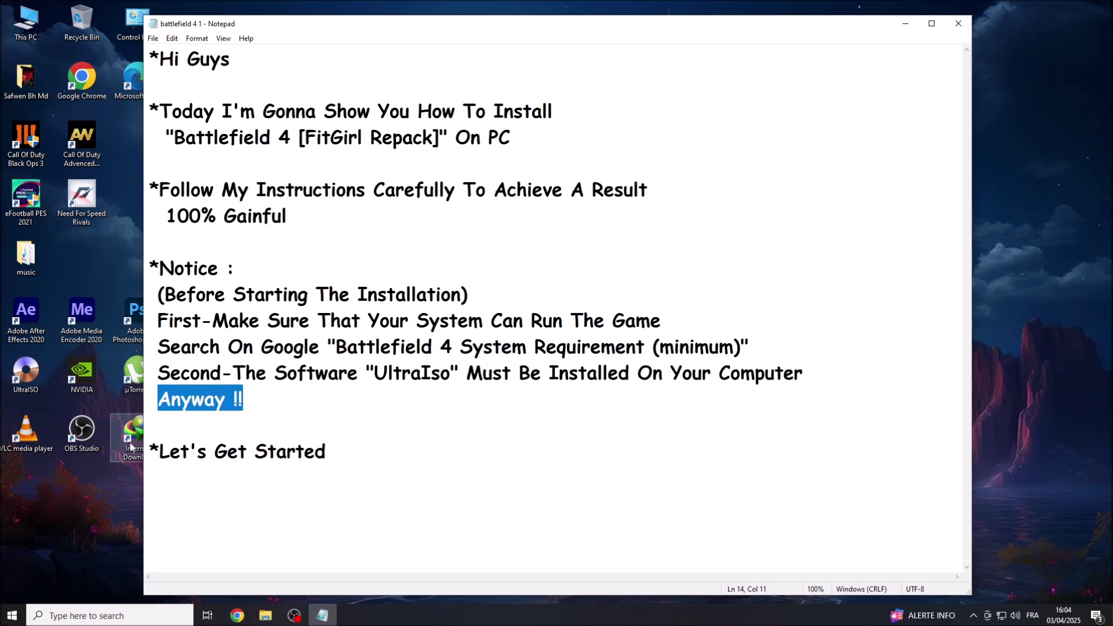
{"action": "left_click_drag", "start_coordinate": [161, 451], "coordinate": [334, 453]}
{"action": "left_click", "coordinate": [335, 454]}
{"action": "type", "text": "^^"}
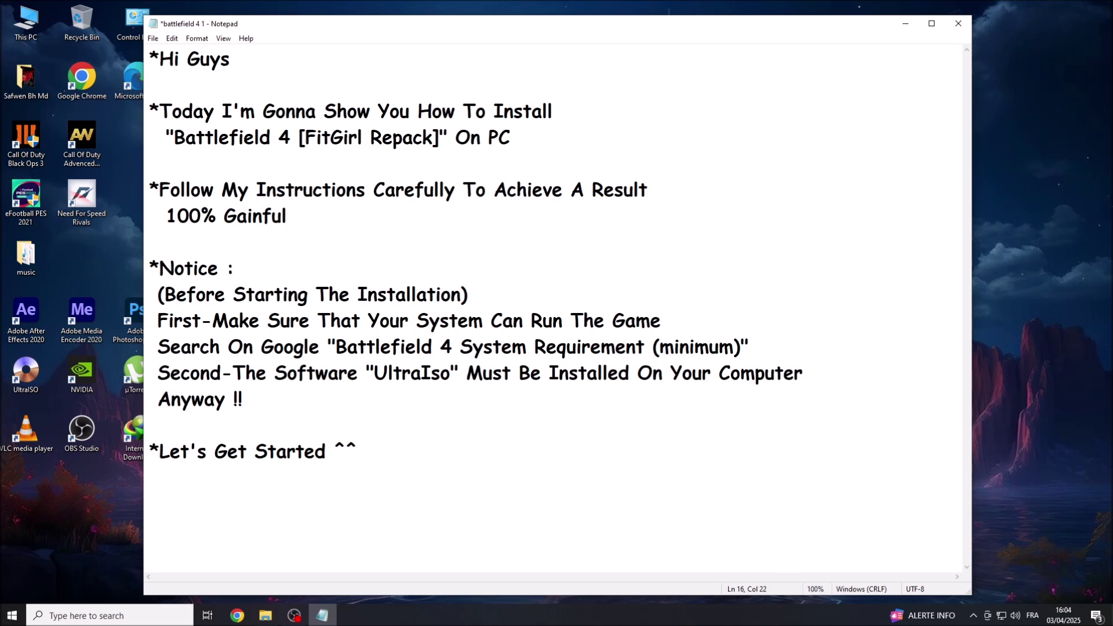
{"action": "left_click", "coordinate": [905, 24]}
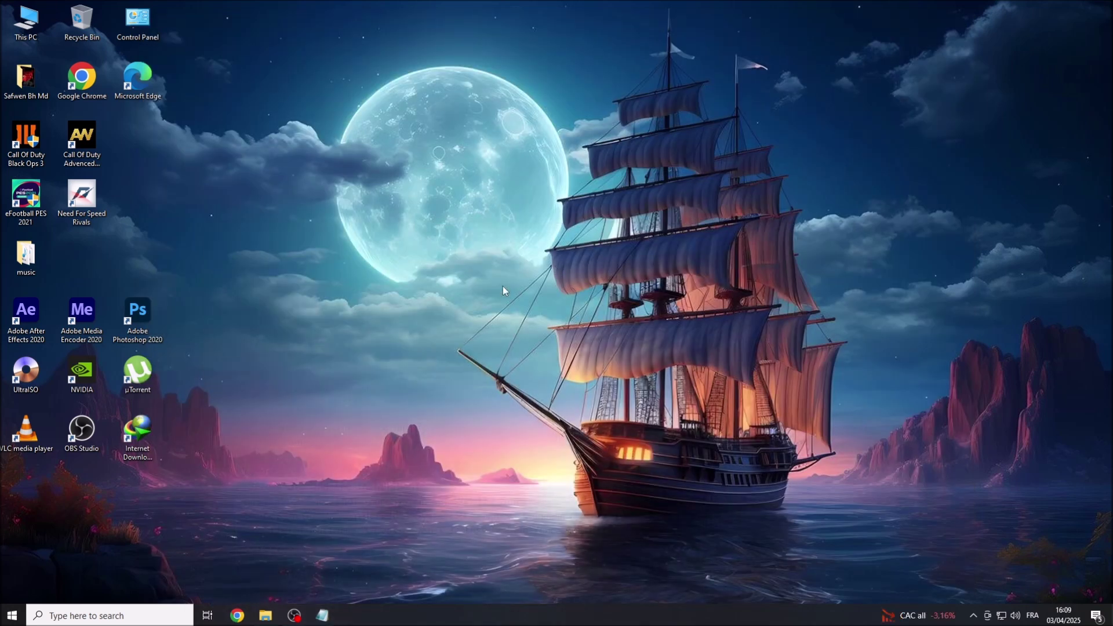
Step: Refresh the desktop
{"action": "right_click", "coordinate": [499, 223]}
{"action": "right_click", "coordinate": [525, 252]}
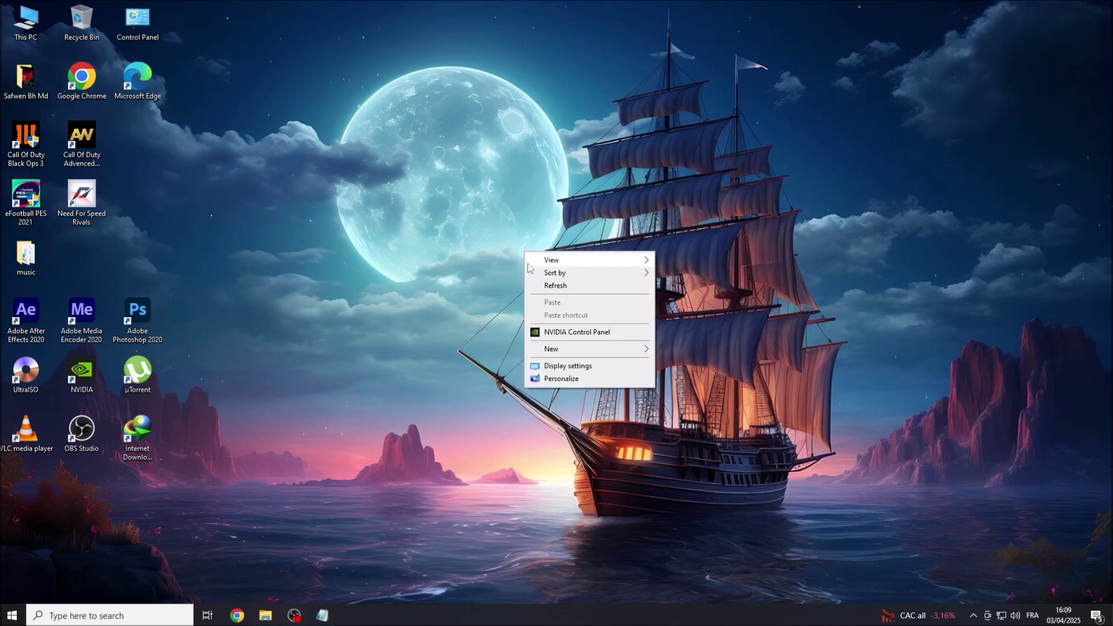
{"action": "left_click", "coordinate": [556, 286]}
Step: Read the instruction about the antivirus in the "battlefield 4 2" notes and minimize them
{"action": "left_click", "coordinate": [322, 615]}
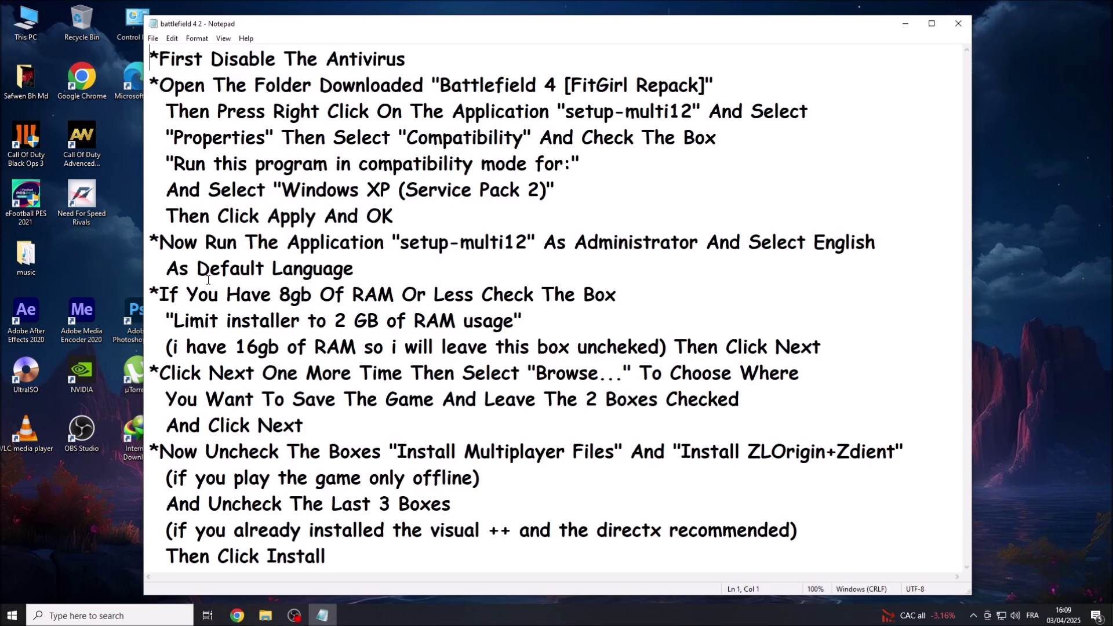
{"action": "left_click_drag", "start_coordinate": [158, 53], "coordinate": [406, 54]}
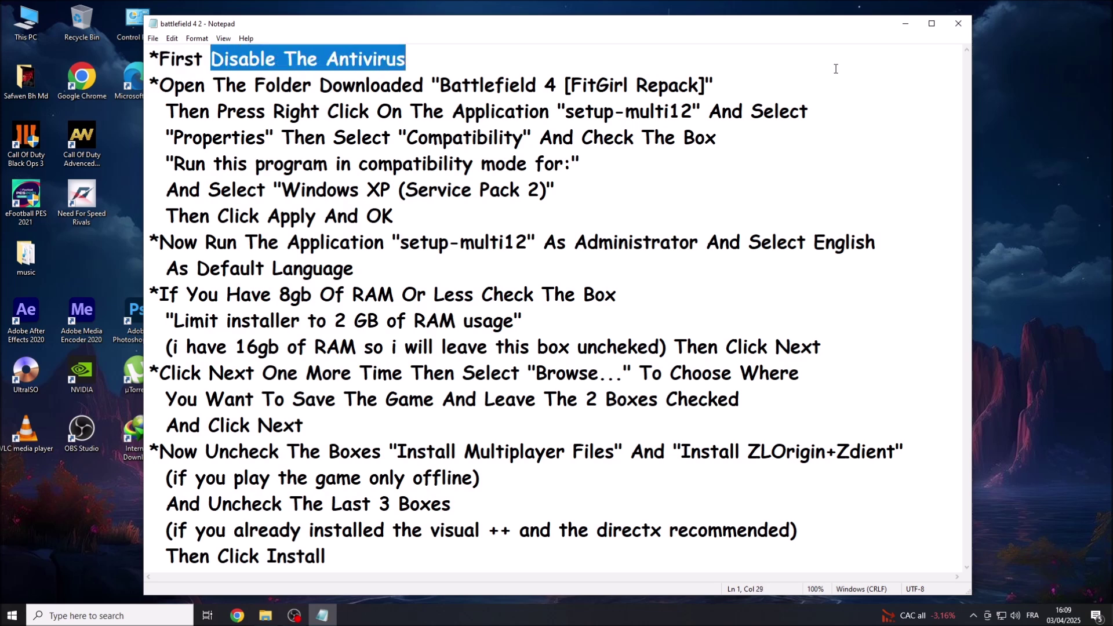
{"action": "left_click", "coordinate": [903, 25]}
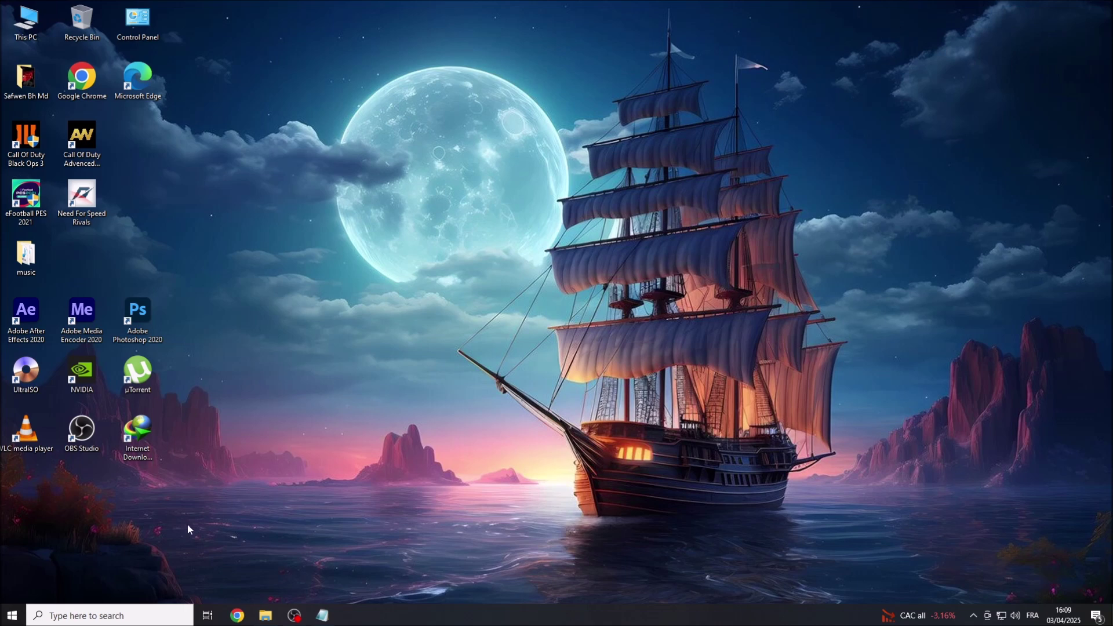
Step: Turn off Real-time protection in the Windows Security virus and threat protection settings, and close both settings windows
{"action": "left_click", "coordinate": [12, 616]}
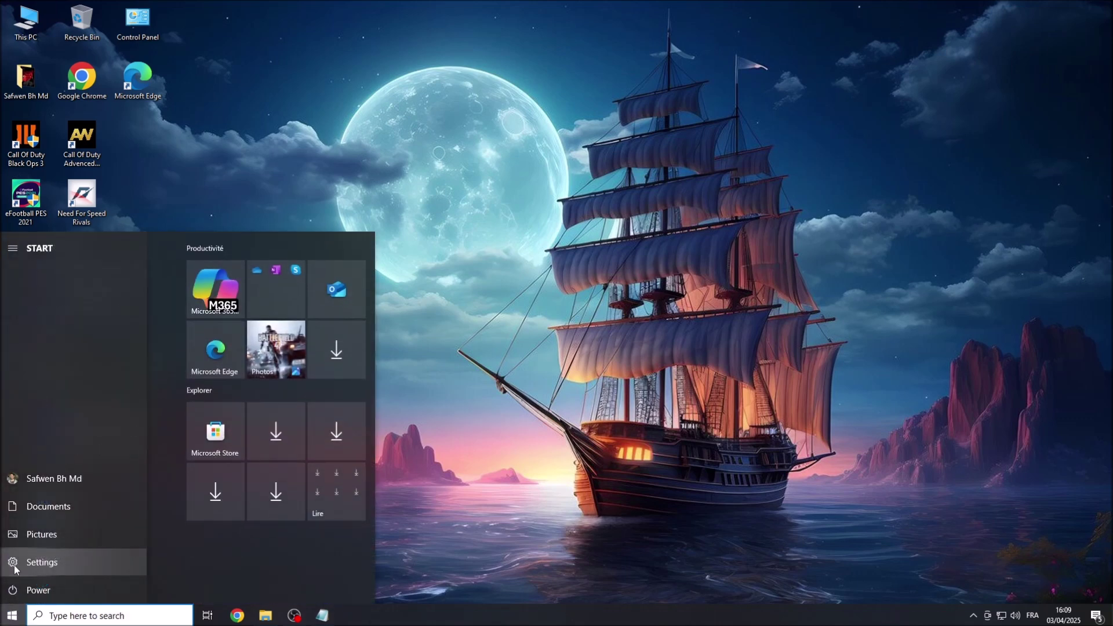
{"action": "left_click", "coordinate": [22, 564]}
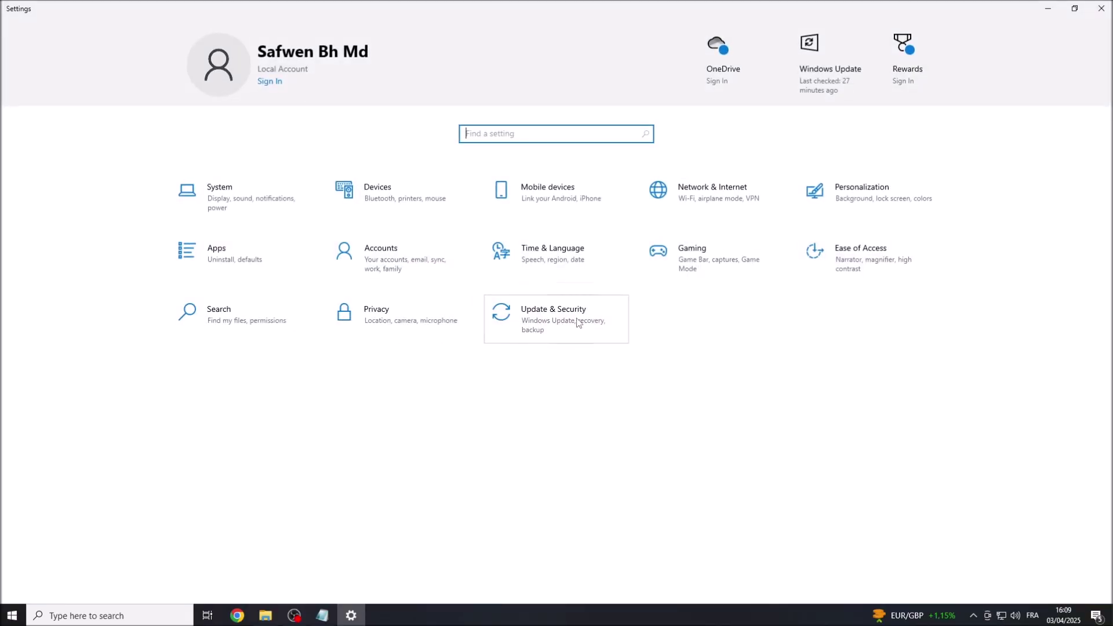
{"action": "left_click", "coordinate": [509, 317]}
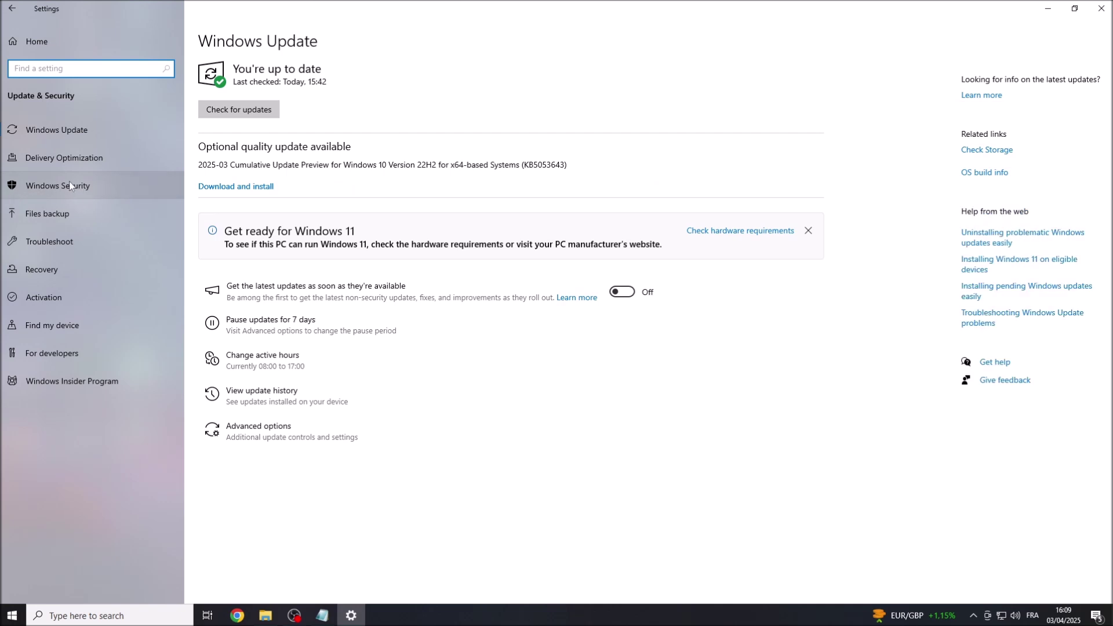
{"action": "left_click", "coordinate": [16, 192]}
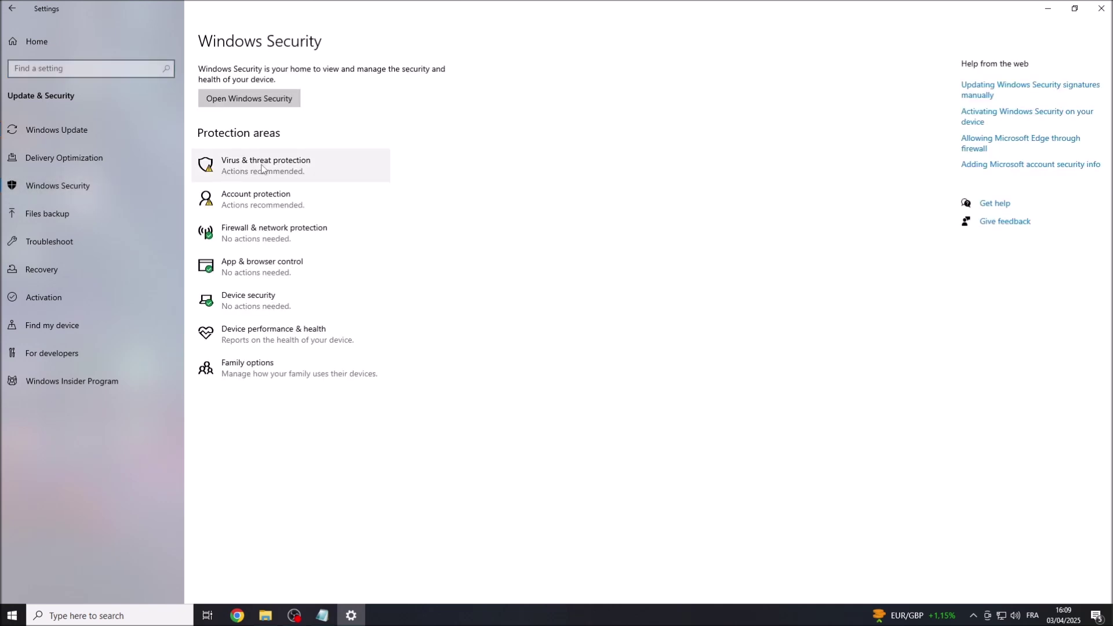
{"action": "left_click", "coordinate": [218, 171]}
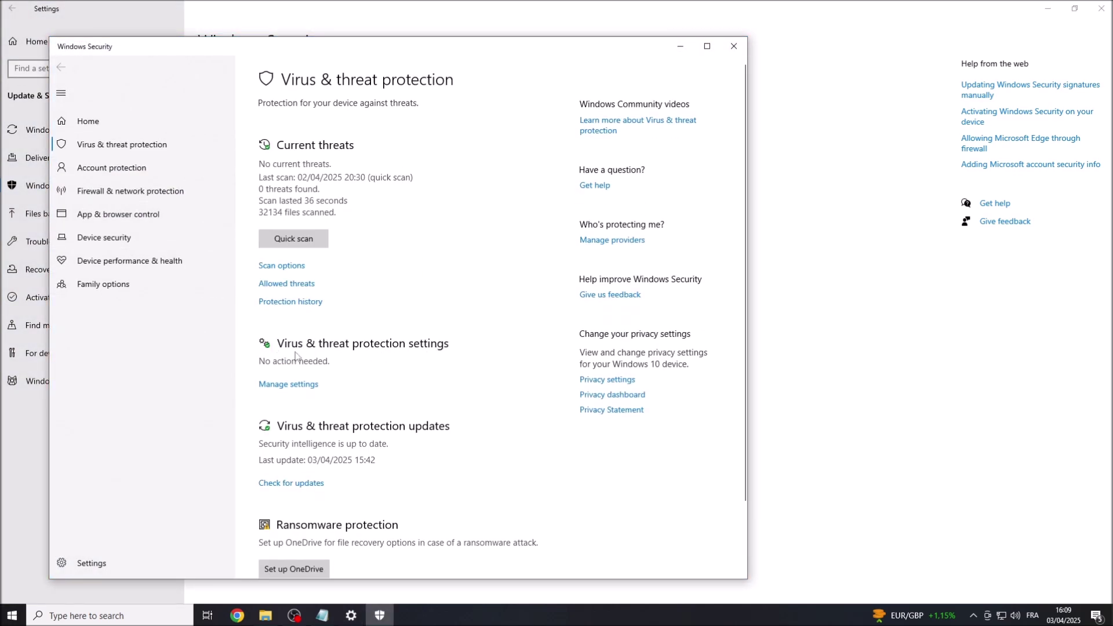
{"action": "left_click", "coordinate": [271, 385]}
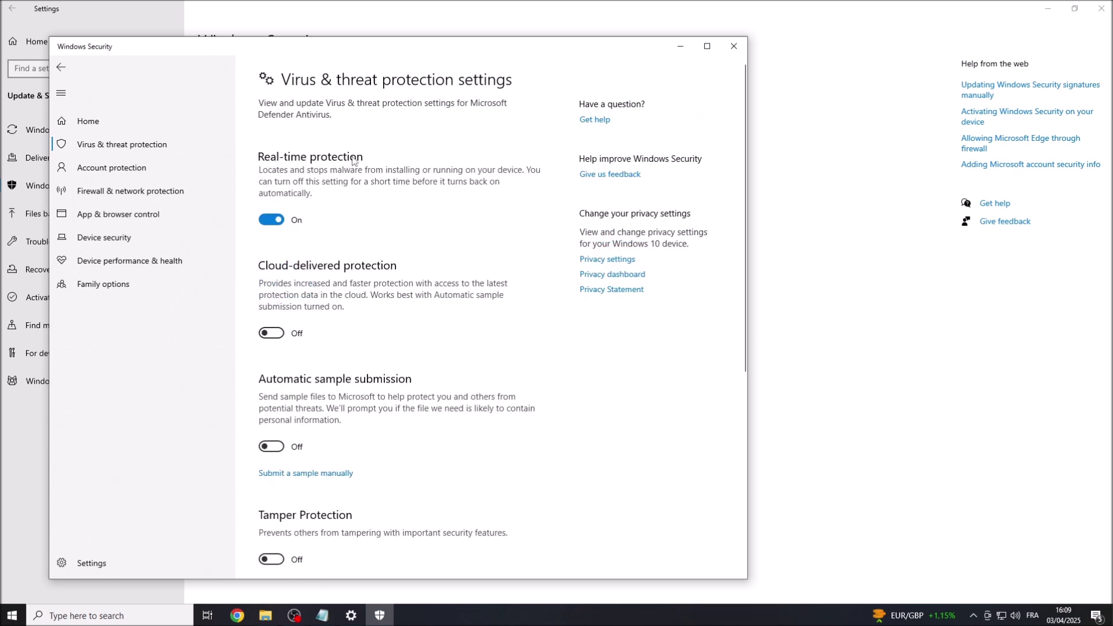
{"action": "left_click", "coordinate": [271, 220]}
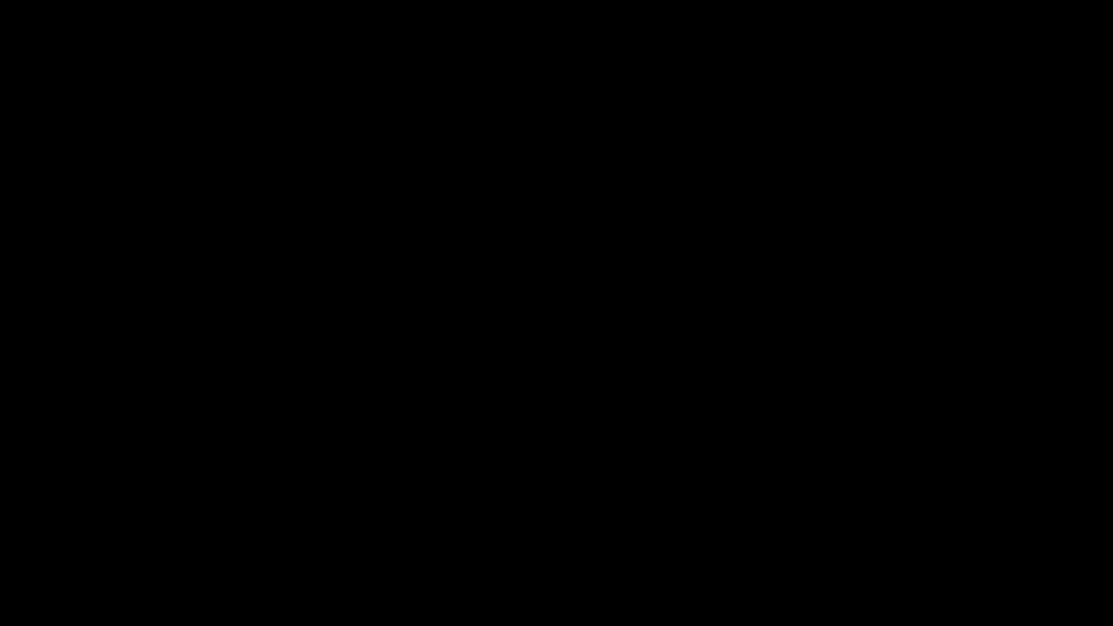
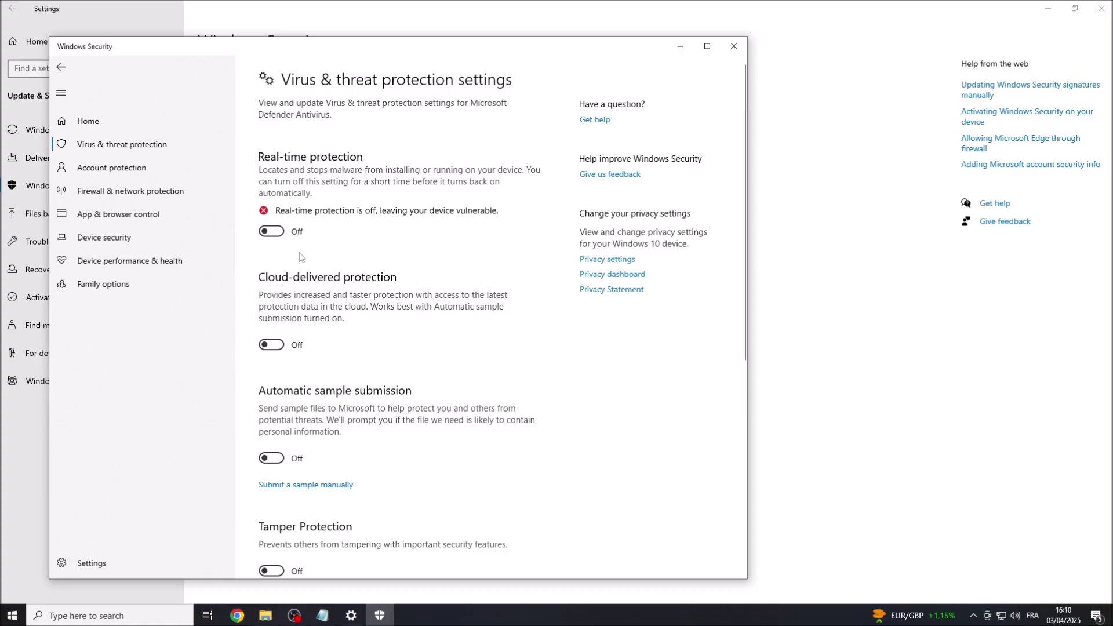
{"action": "left_click", "coordinate": [734, 46]}
{"action": "left_click", "coordinate": [1101, 9]}
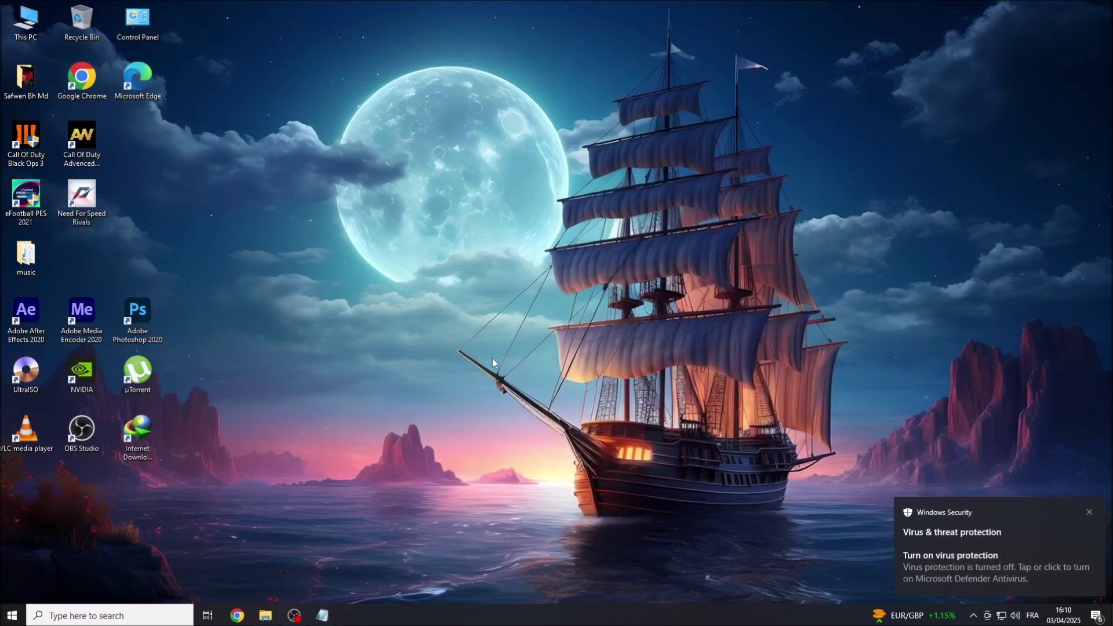
Step: Read the notes' instructions on opening the repack folder and setting the compatibility mode of setup-multi12, highlighting each line
{"action": "left_click", "coordinate": [323, 616]}
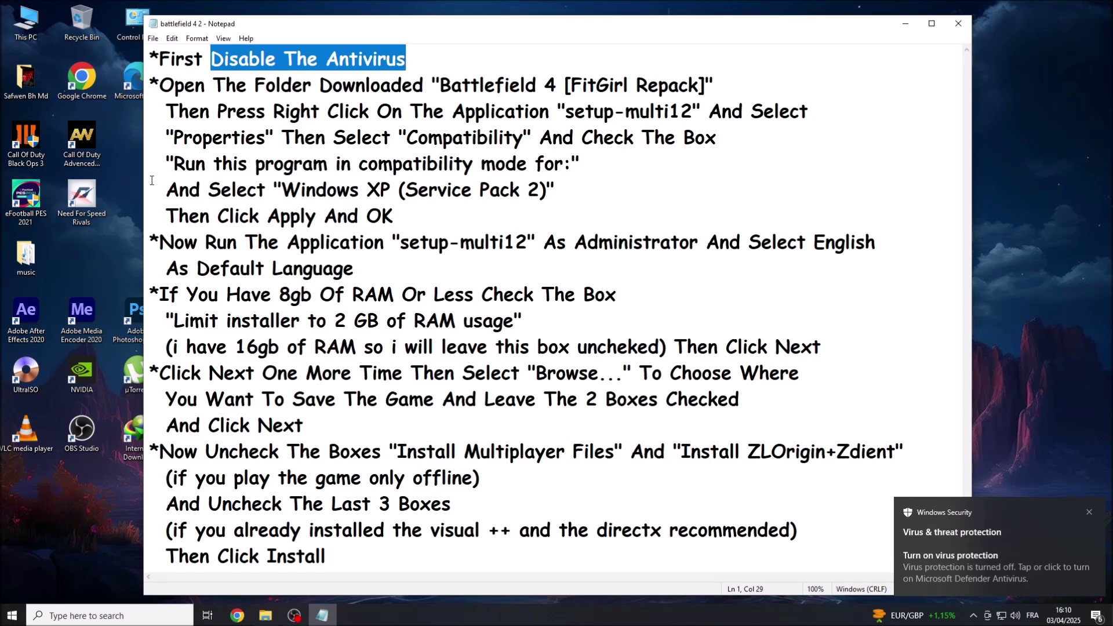
{"action": "left_click_drag", "start_coordinate": [160, 88], "coordinate": [704, 85]}
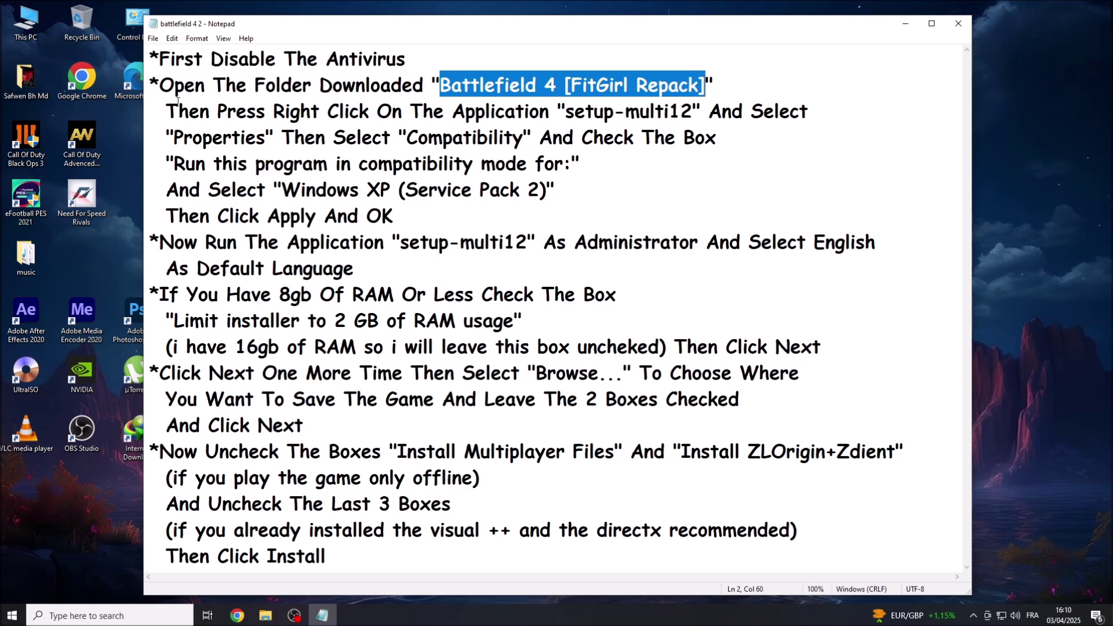
{"action": "left_click_drag", "start_coordinate": [168, 110], "coordinate": [812, 110]}
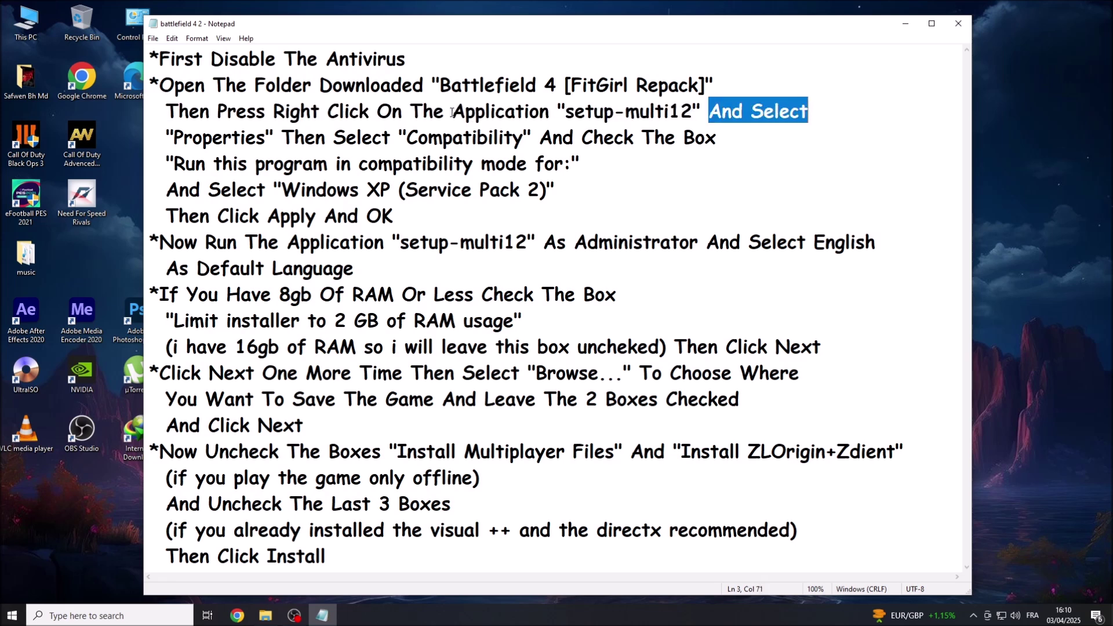
{"action": "left_click_drag", "start_coordinate": [175, 139], "coordinate": [718, 140]}
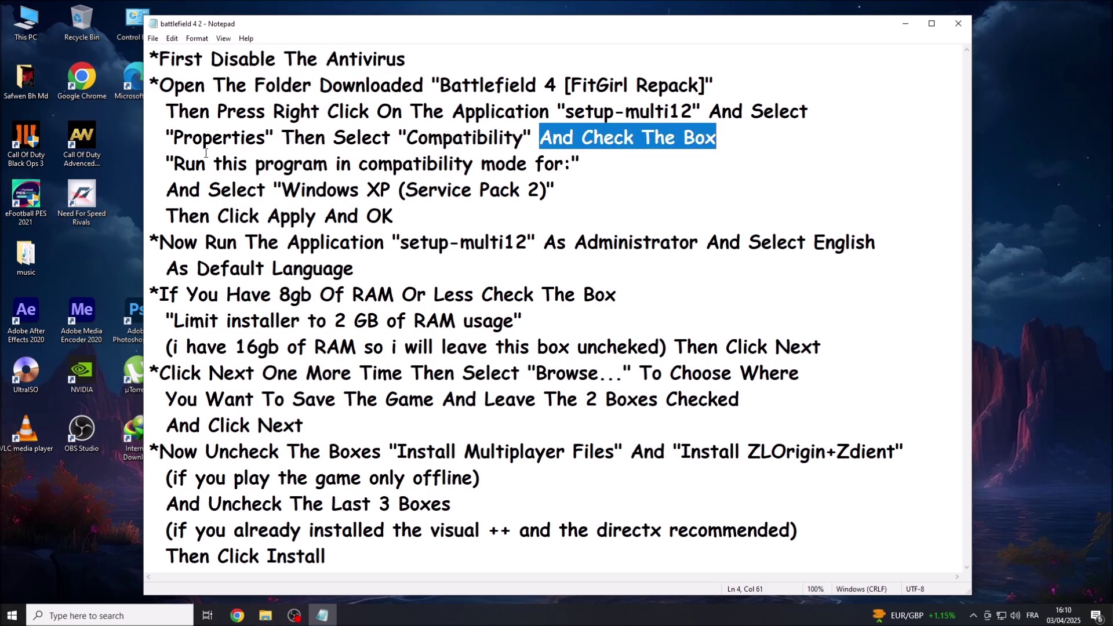
{"action": "left_click_drag", "start_coordinate": [175, 164], "coordinate": [569, 165]}
{"action": "left_click_drag", "start_coordinate": [166, 189], "coordinate": [545, 189]}
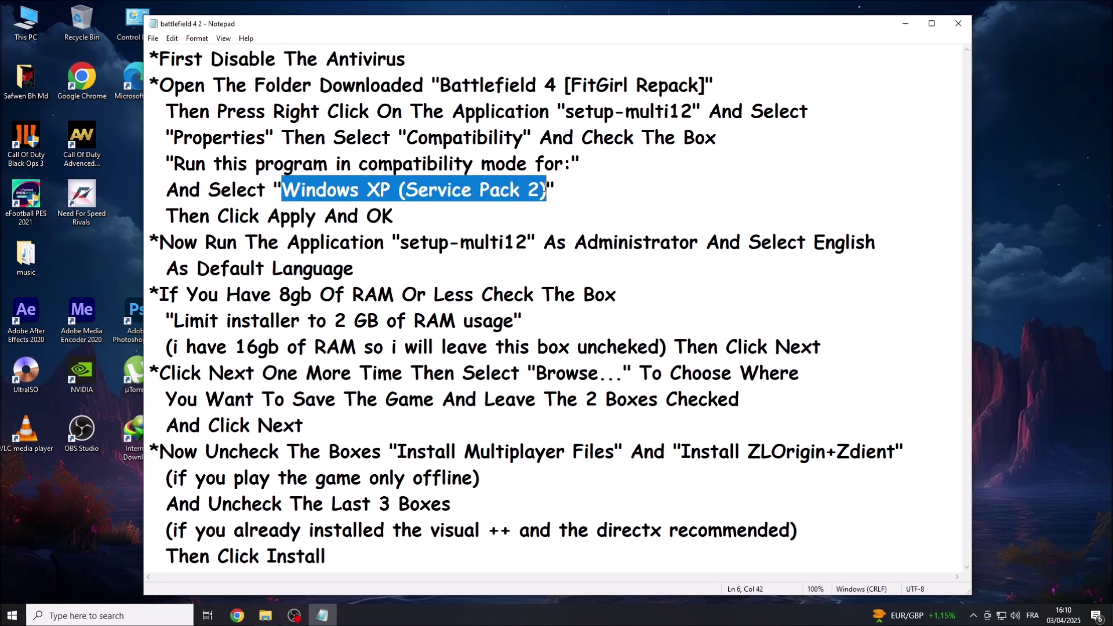
{"action": "left_click_drag", "start_coordinate": [166, 208], "coordinate": [395, 213]}
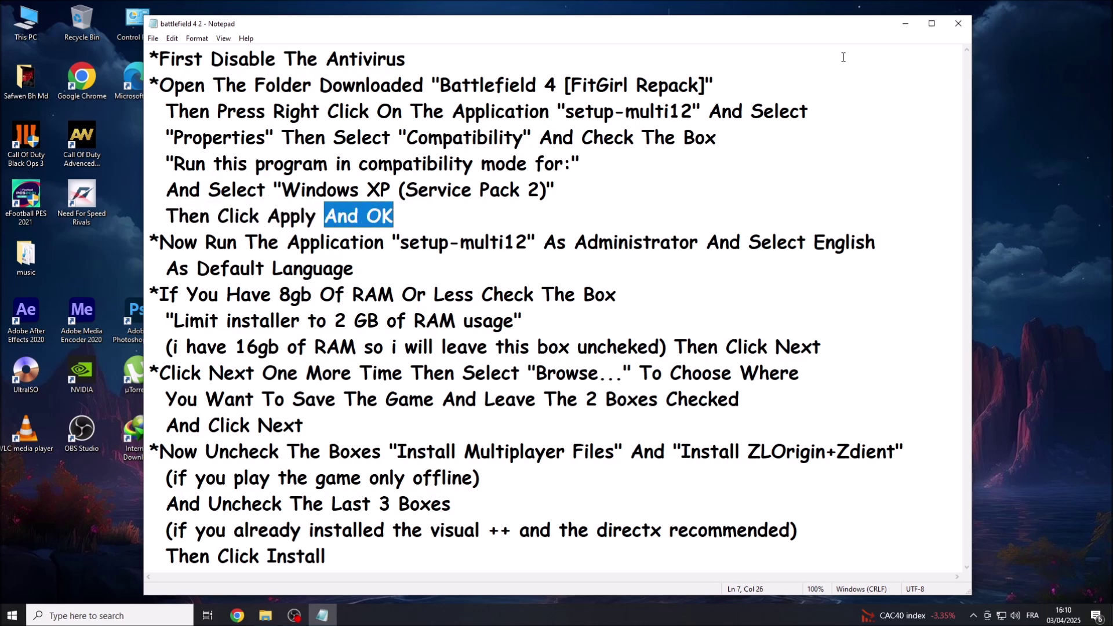
{"action": "left_click", "coordinate": [906, 24]}
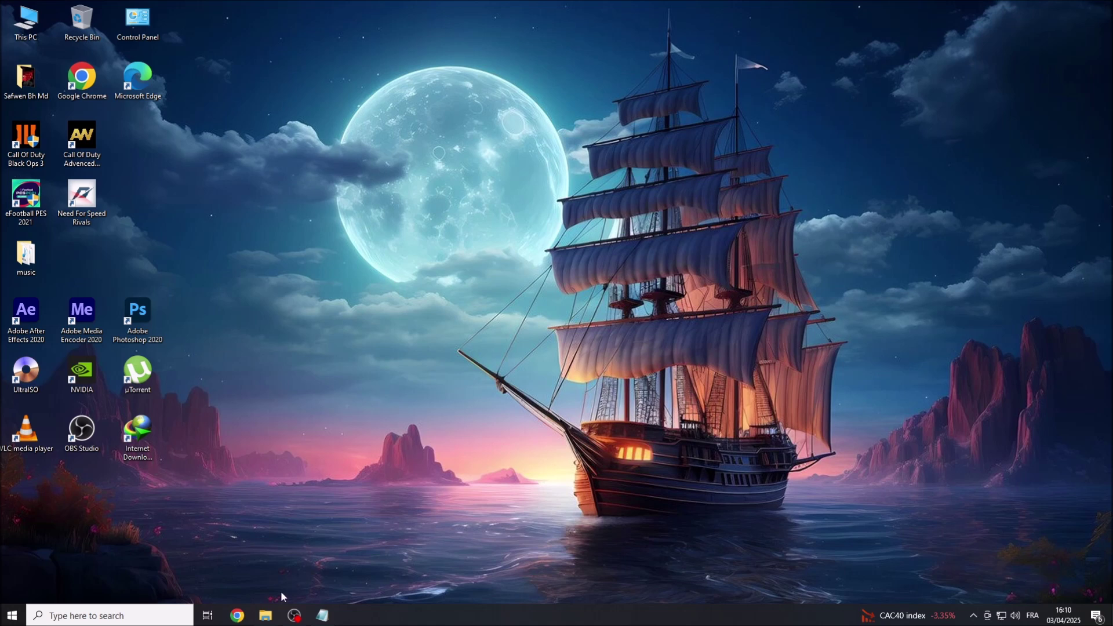
Step: Open the "Battlefield 4 [FitGirl Repack]" folder inside the downloaded battlefield 4 folder in File Explorer
{"action": "left_click", "coordinate": [266, 616]}
{"action": "left_click_drag", "start_coordinate": [410, 307], "coordinate": [353, 208]}
{"action": "right_click", "coordinate": [353, 208]}
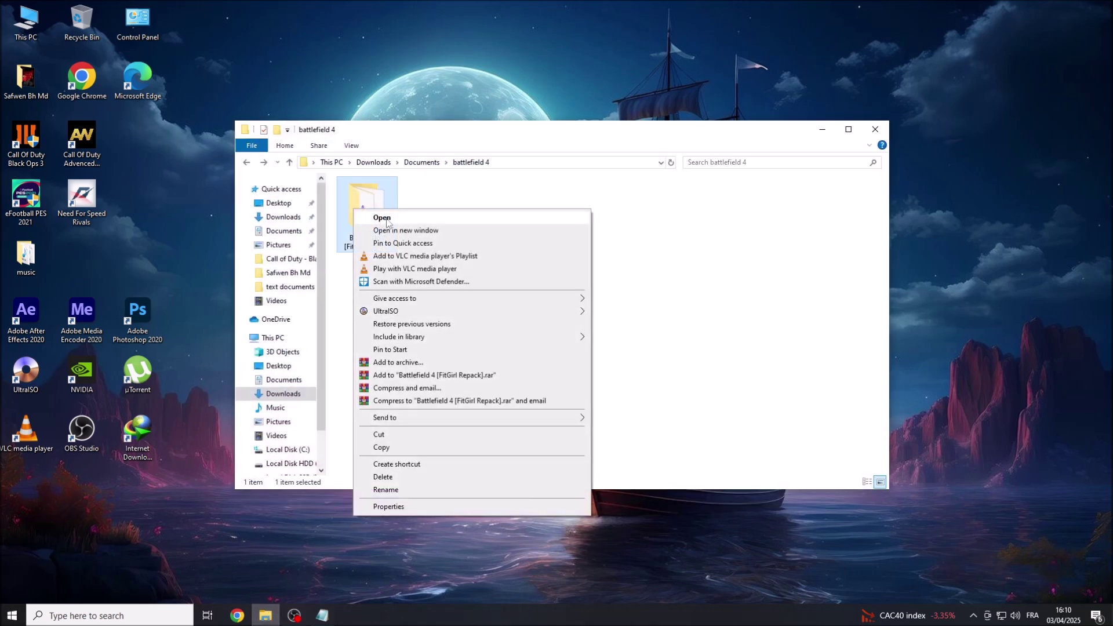
{"action": "left_click", "coordinate": [382, 218]}
Step: Set the setup-multi12 application to run in compatibility mode for Windows XP (Service Pack 2) and apply the change
{"action": "left_click", "coordinate": [368, 383]}
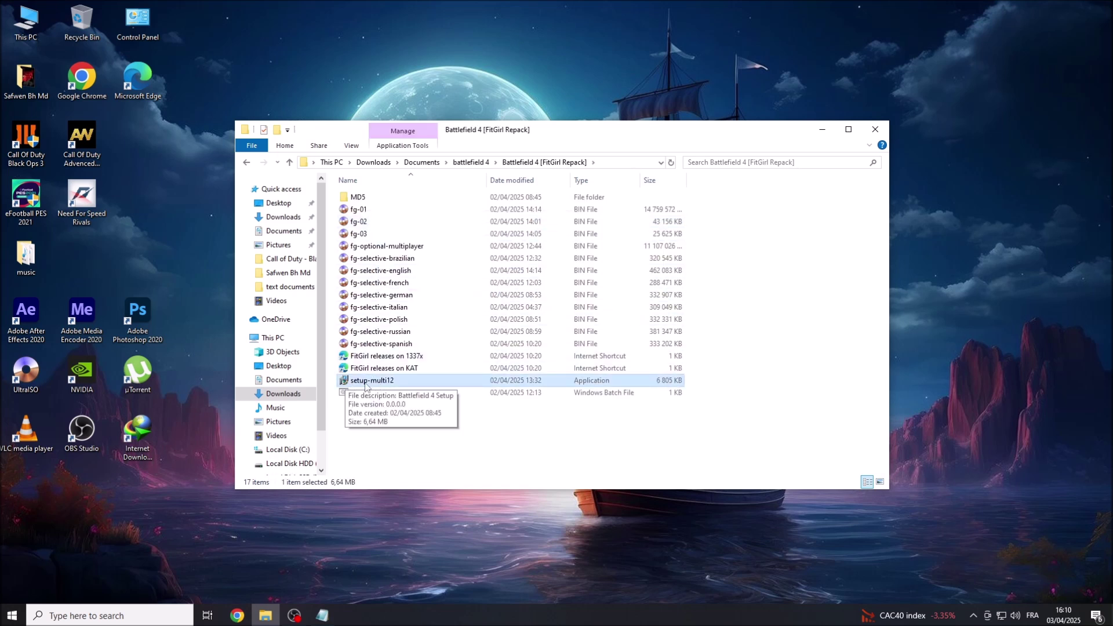
{"action": "right_click", "coordinate": [378, 384]}
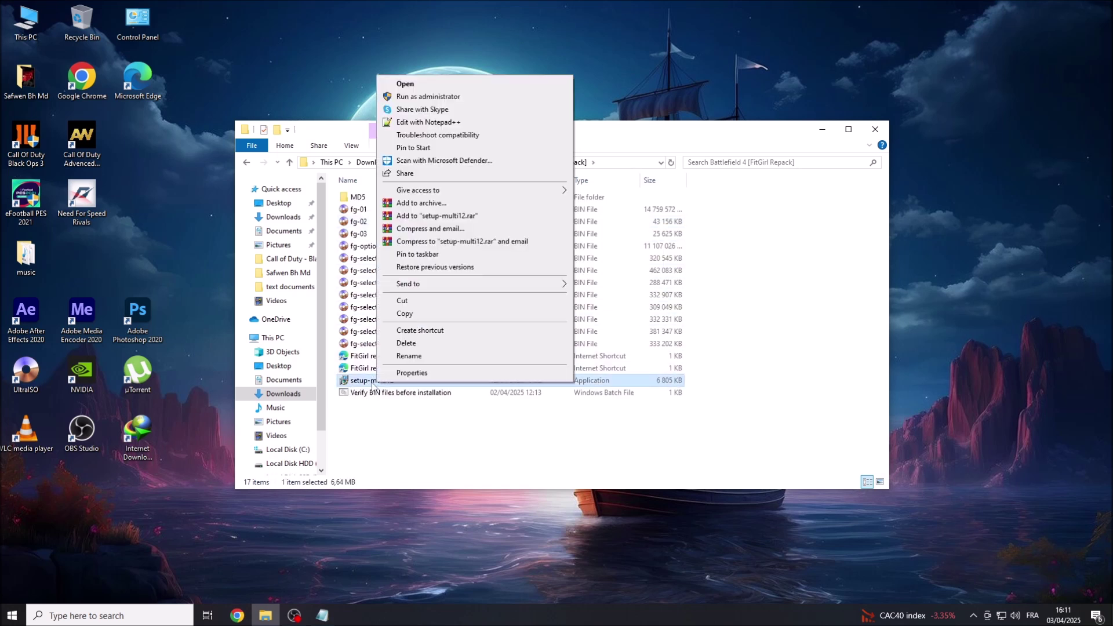
{"action": "left_click", "coordinate": [422, 374]}
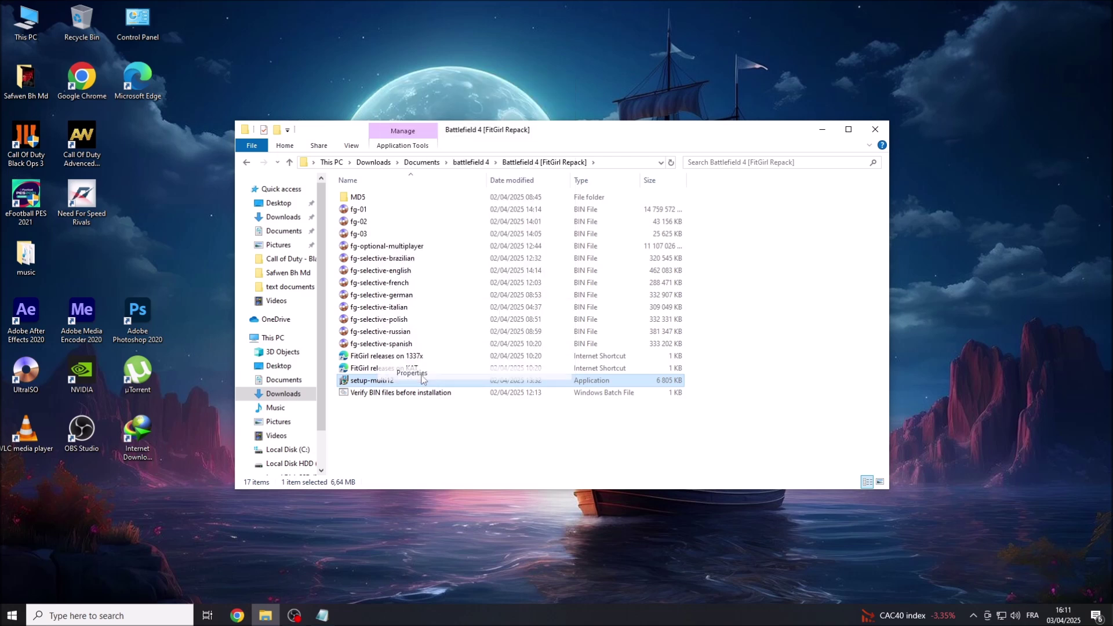
{"action": "left_click_drag", "start_coordinate": [480, 289], "coordinate": [404, 183]}
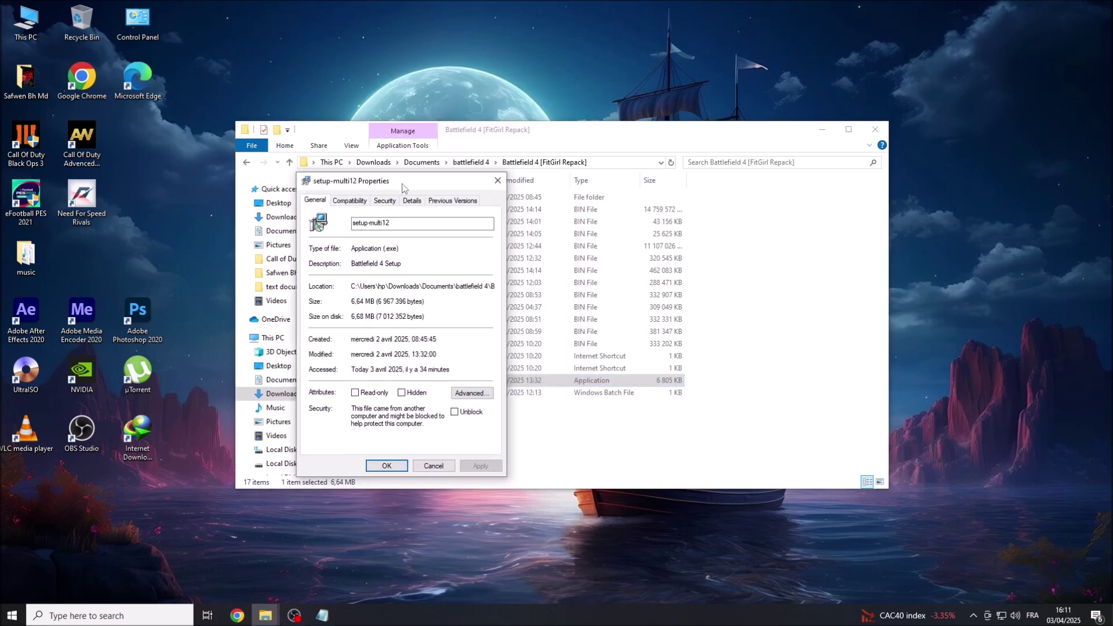
{"action": "left_click", "coordinate": [343, 201]}
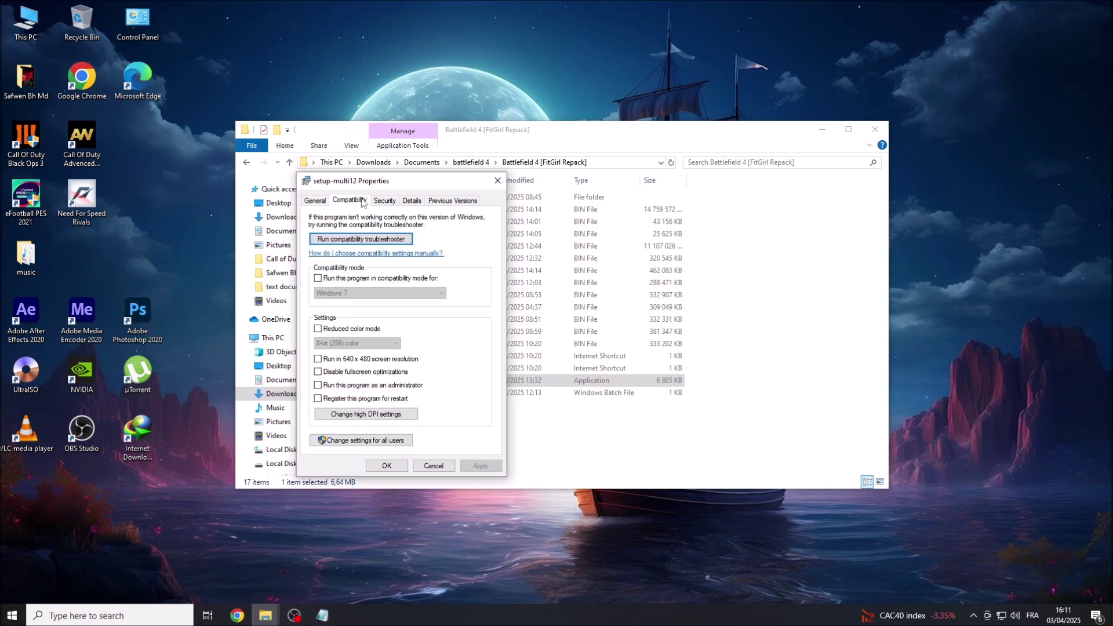
{"action": "left_click", "coordinate": [318, 279]}
{"action": "left_click", "coordinate": [399, 293]}
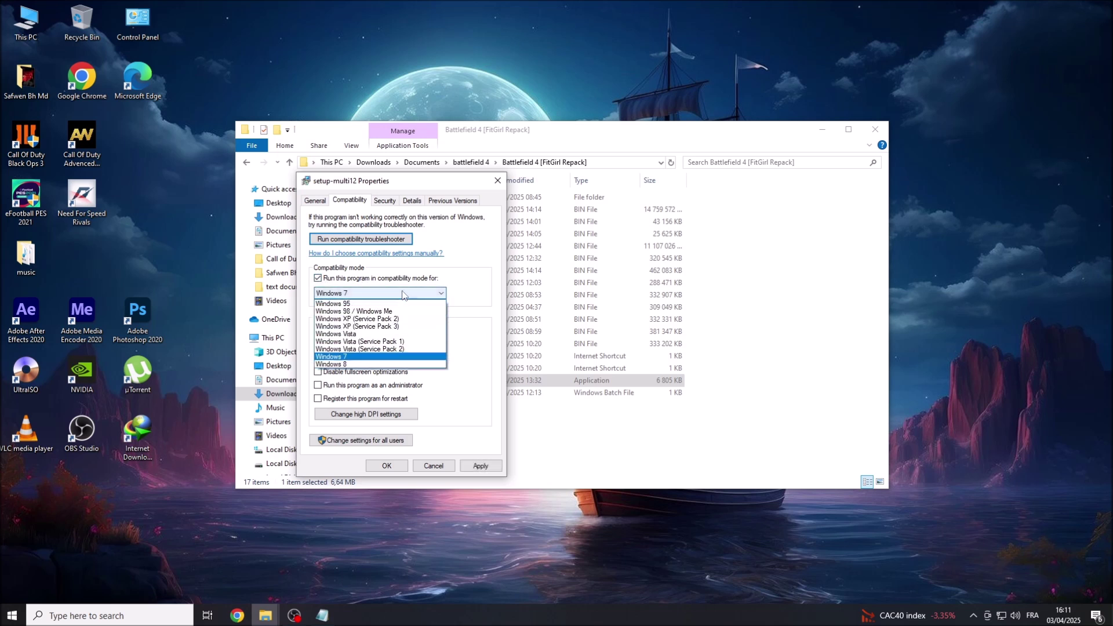
{"action": "left_click", "coordinate": [367, 320]}
{"action": "left_click", "coordinate": [483, 466]}
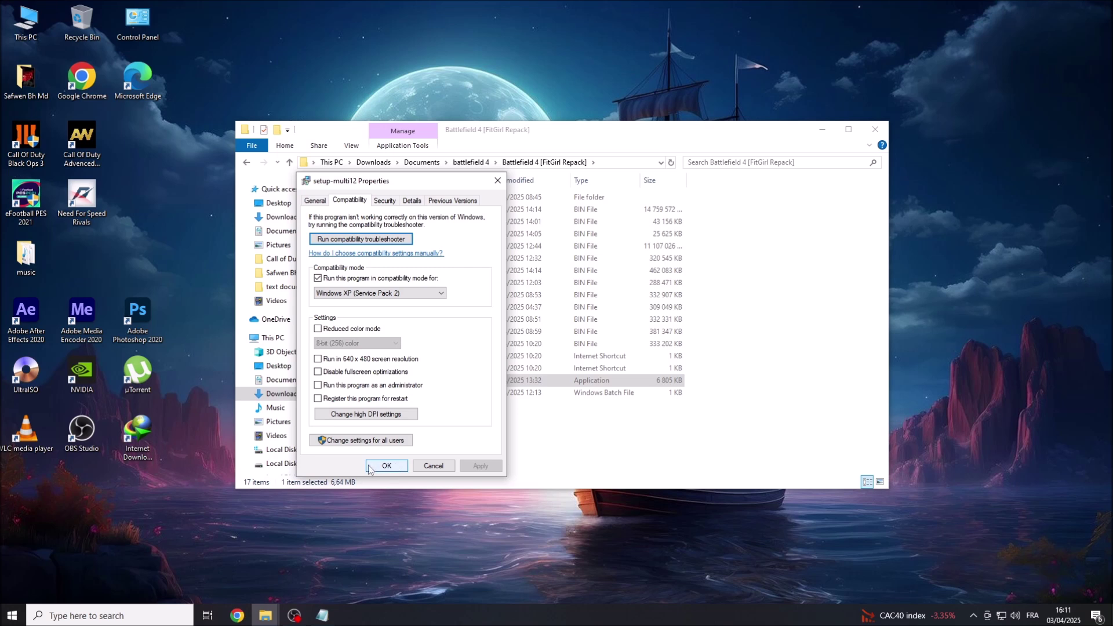
{"action": "left_click", "coordinate": [387, 466]}
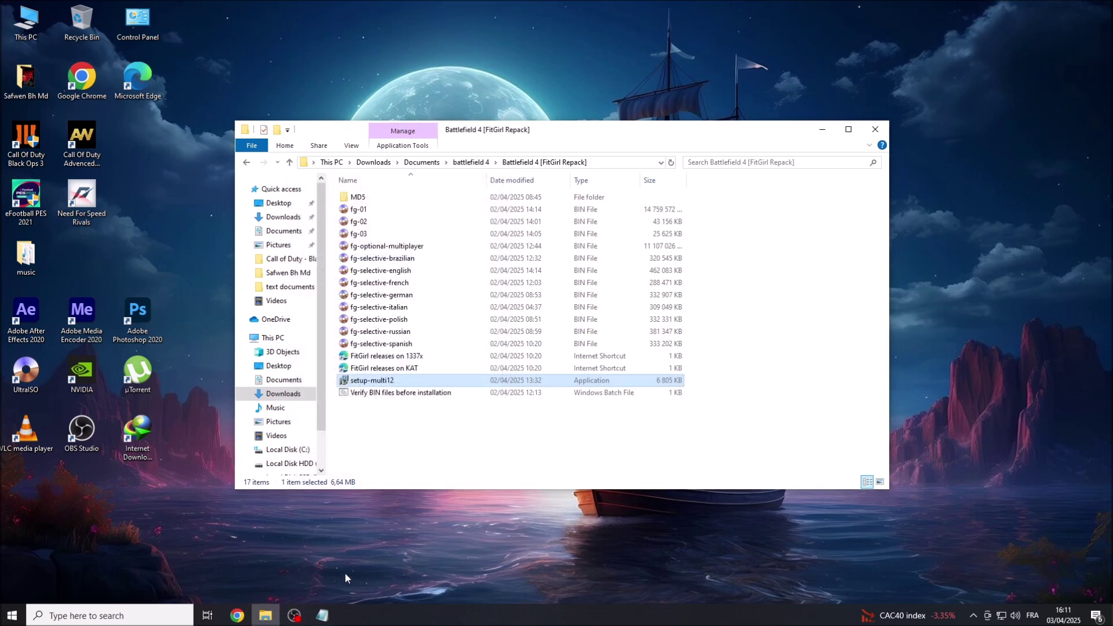
Step: Read the notes' instruction on running setup-multi12 as administrator and choosing the default language
{"action": "left_click", "coordinate": [323, 615]}
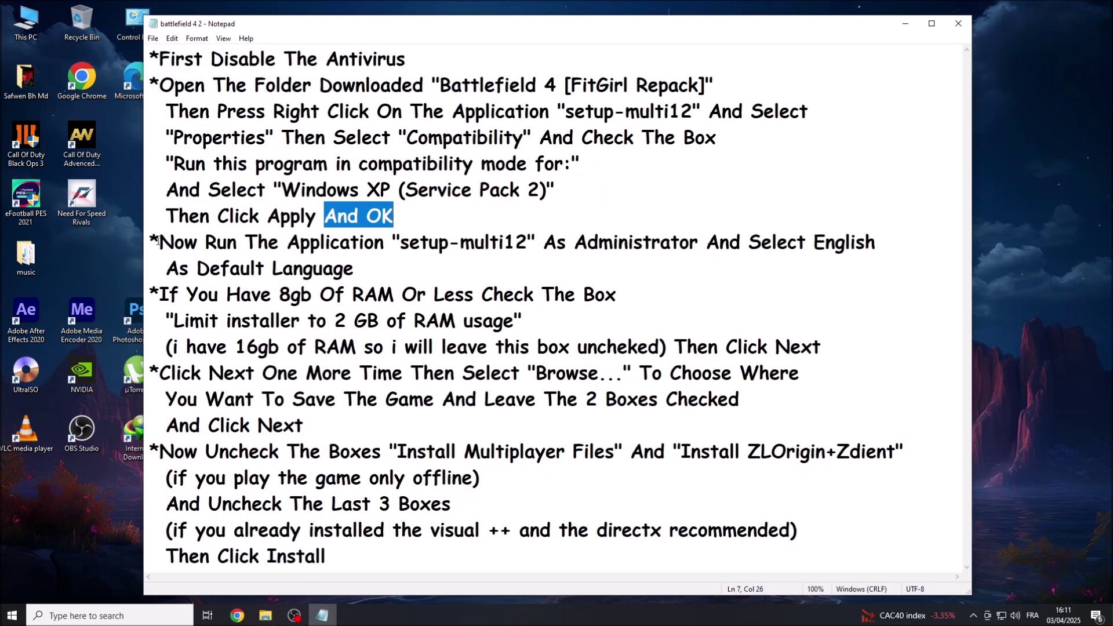
{"action": "left_click_drag", "start_coordinate": [160, 239], "coordinate": [875, 244]}
{"action": "left_click_drag", "start_coordinate": [167, 270], "coordinate": [354, 269]}
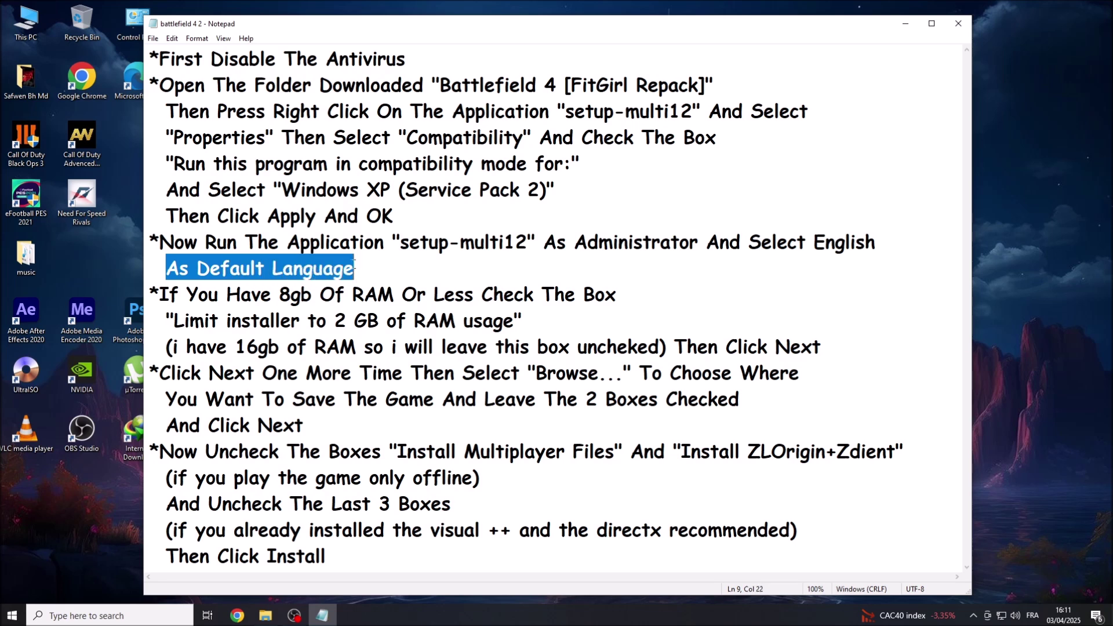
Step: Run setup-multi12 from the repack folder as administrator and accept English as the setup language
{"action": "left_click", "coordinate": [906, 23]}
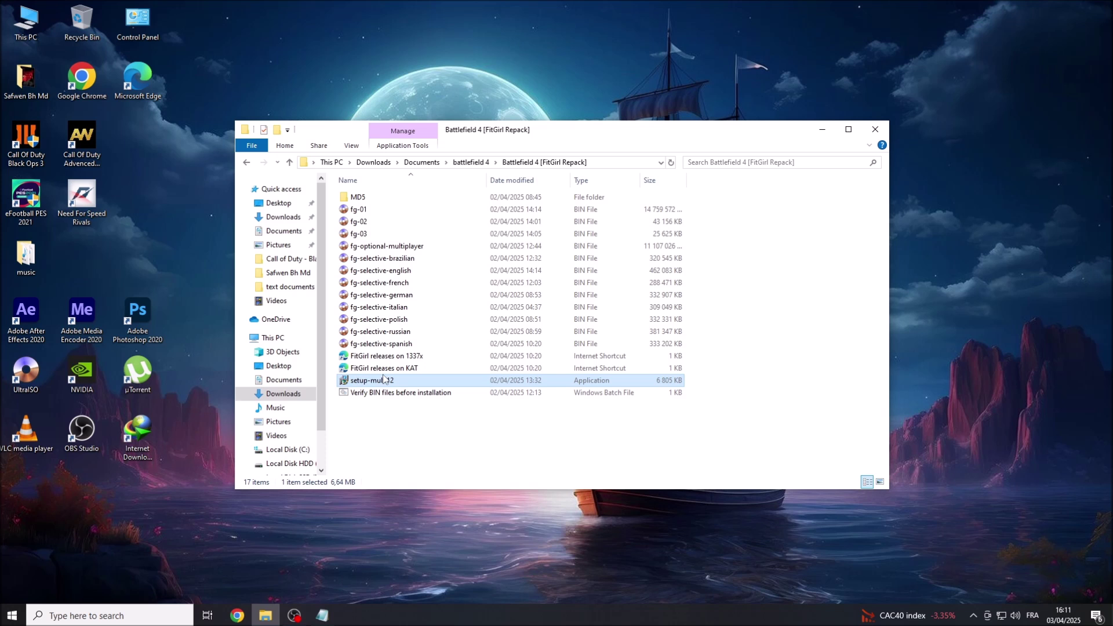
{"action": "right_click", "coordinate": [349, 384]}
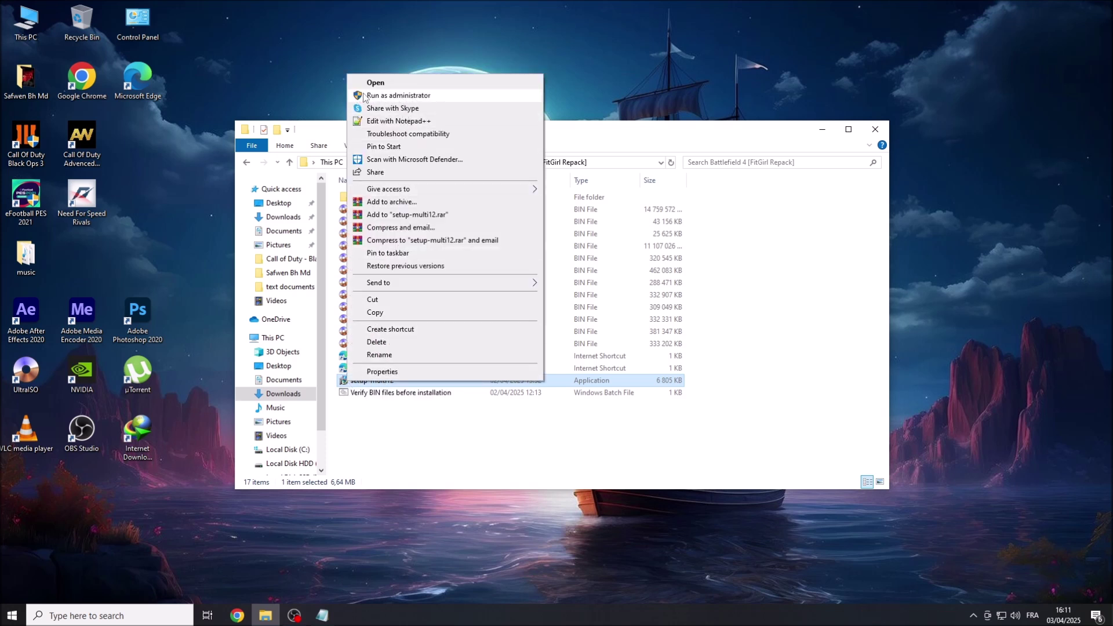
{"action": "left_click", "coordinate": [395, 96]}
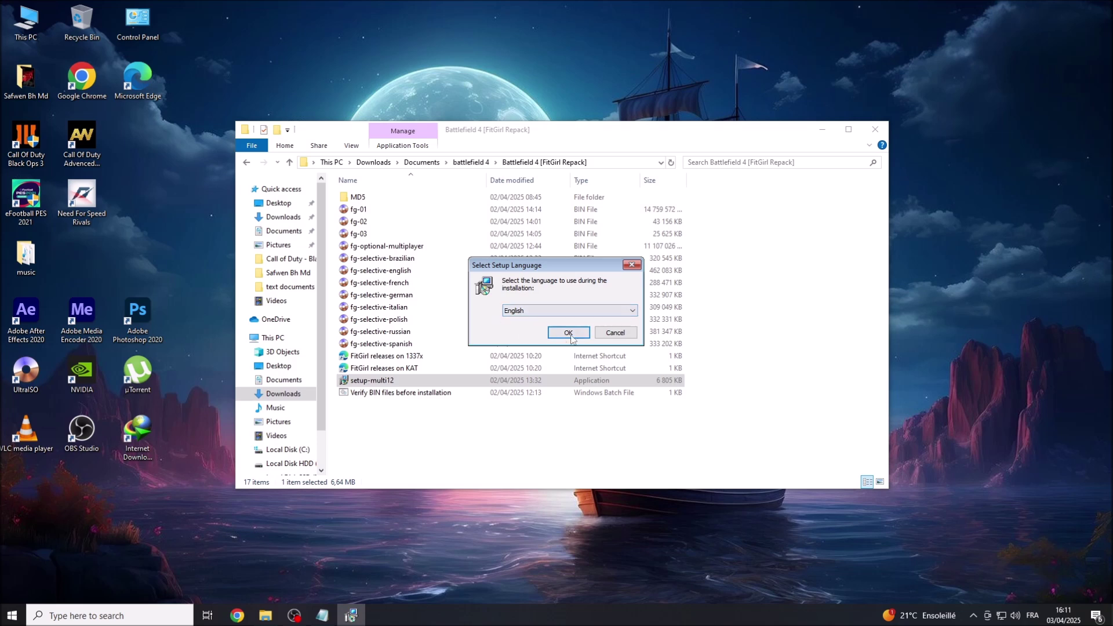
{"action": "left_click", "coordinate": [568, 334]}
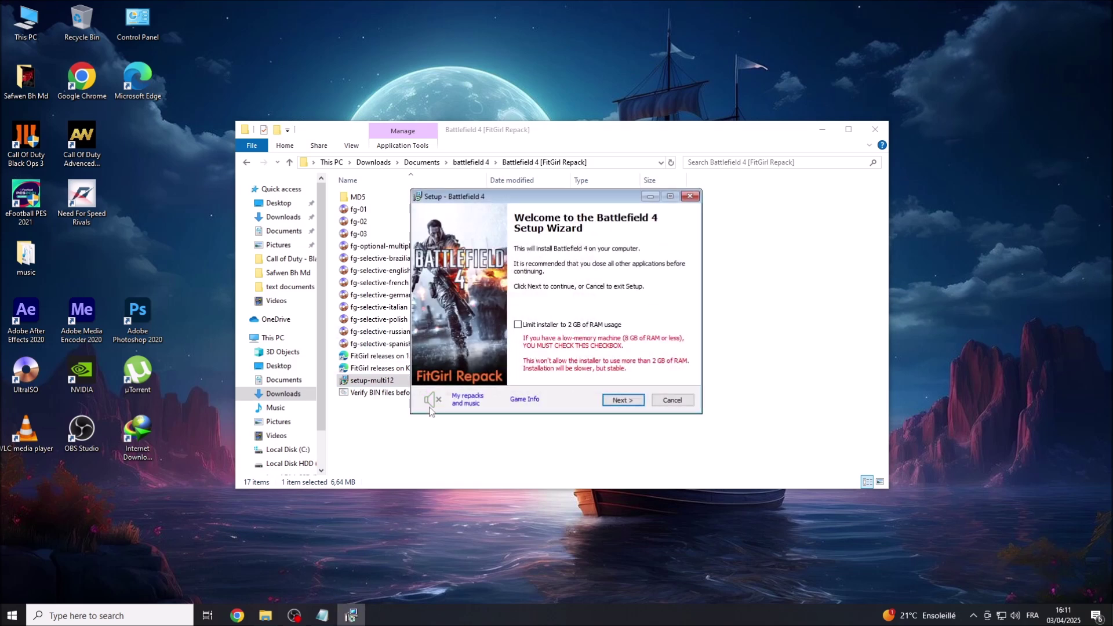
Step: Read the notes on limiting RAM usage, and continue past the setup's welcome page with "Limit installer to 2 GB of RAM usage" left unchecked
{"action": "left_click", "coordinate": [322, 616]}
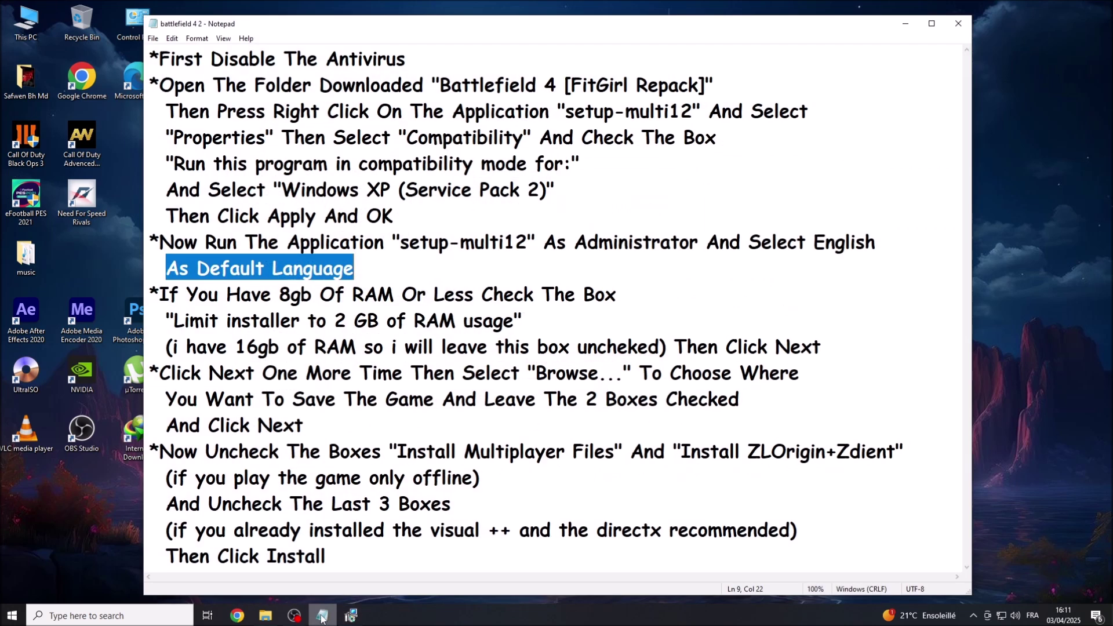
{"action": "left_click_drag", "start_coordinate": [160, 294], "coordinate": [471, 288]}
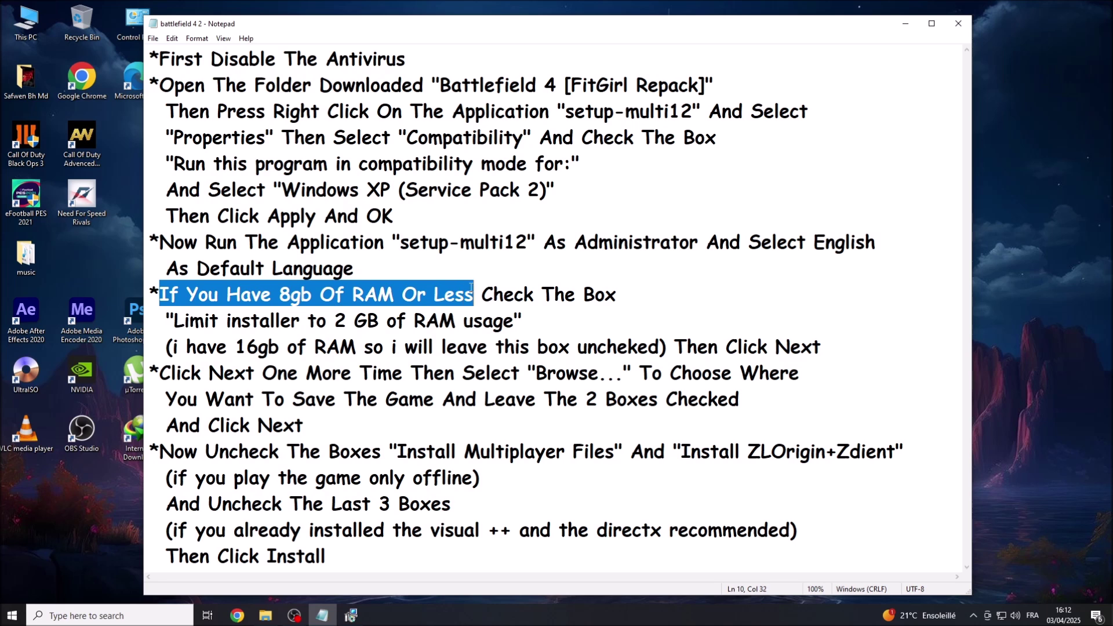
{"action": "left_click", "coordinate": [471, 288]}
{"action": "left_click_drag", "start_coordinate": [280, 288], "coordinate": [614, 292]}
{"action": "left_click_drag", "start_coordinate": [174, 320], "coordinate": [510, 315]}
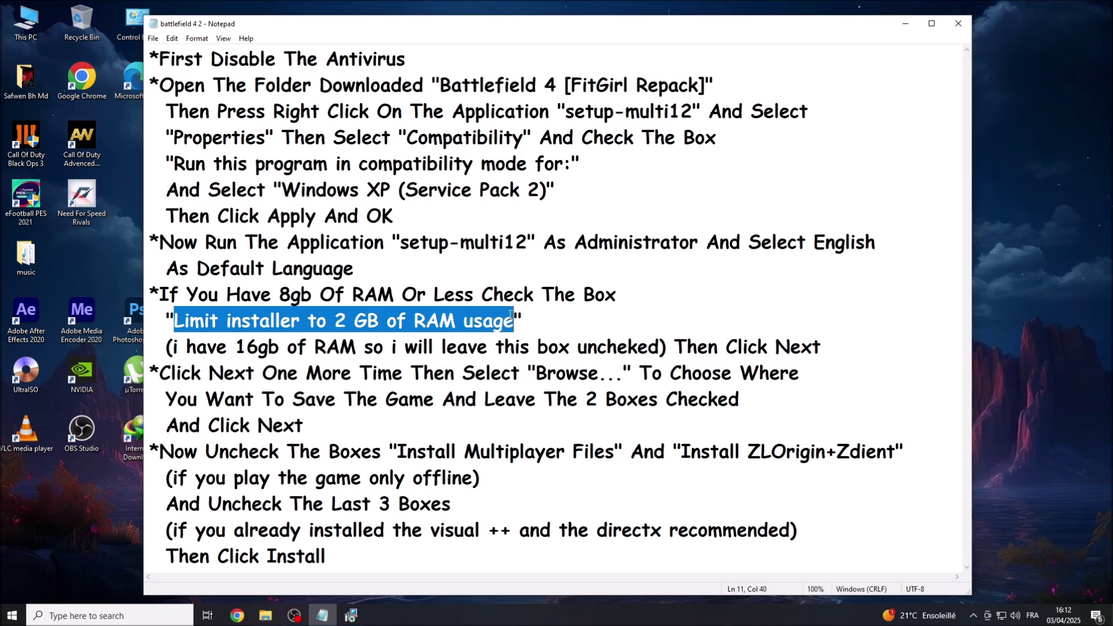
{"action": "left_click_drag", "start_coordinate": [174, 347], "coordinate": [823, 347]}
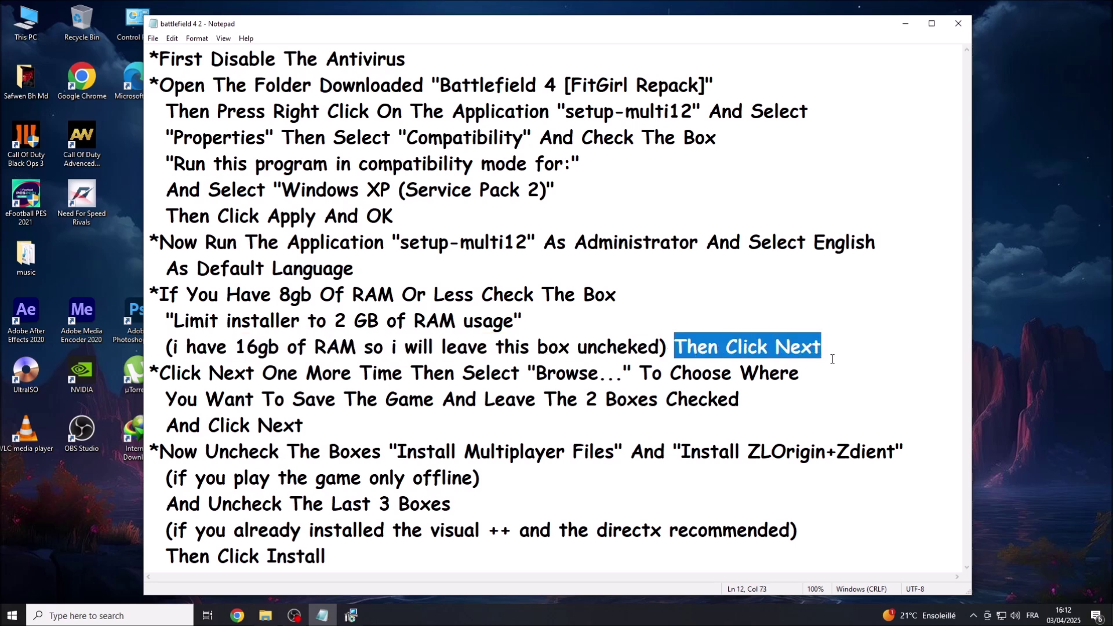
{"action": "left_click", "coordinate": [360, 615]}
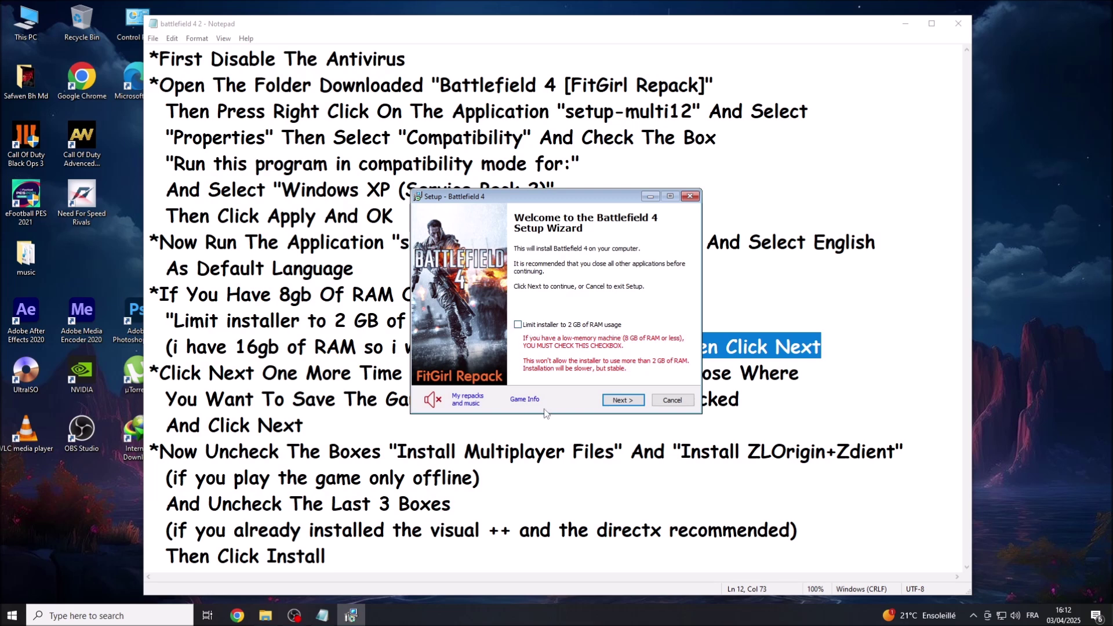
{"action": "left_click", "coordinate": [613, 403]}
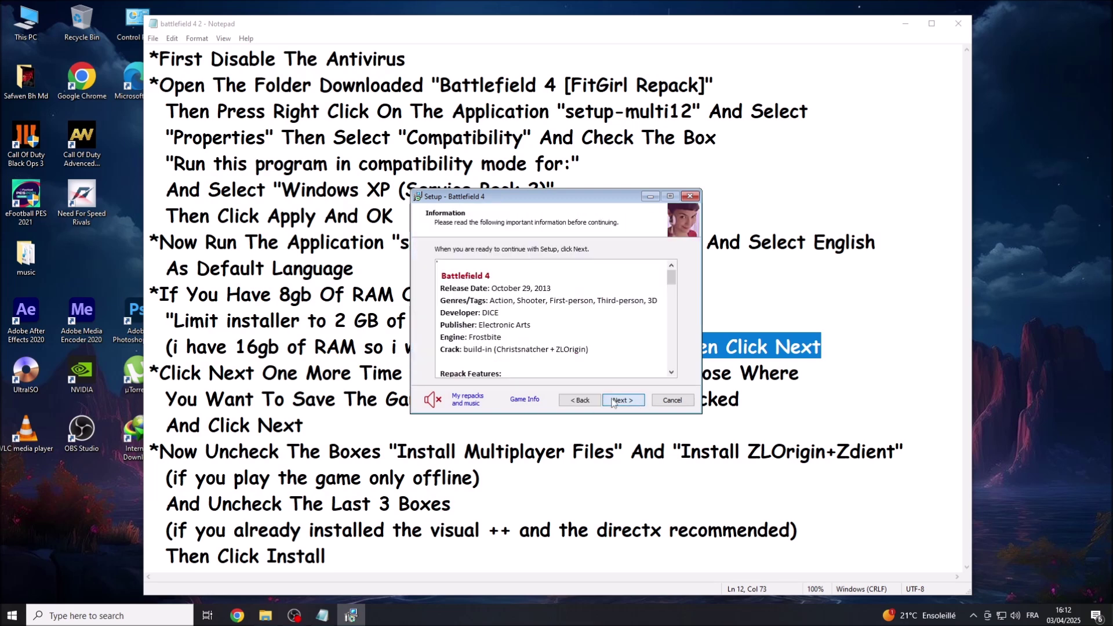
Step: Read the notes' instructions on choosing where to save the game and leaving the two boxes checked
{"action": "left_click", "coordinate": [324, 617]}
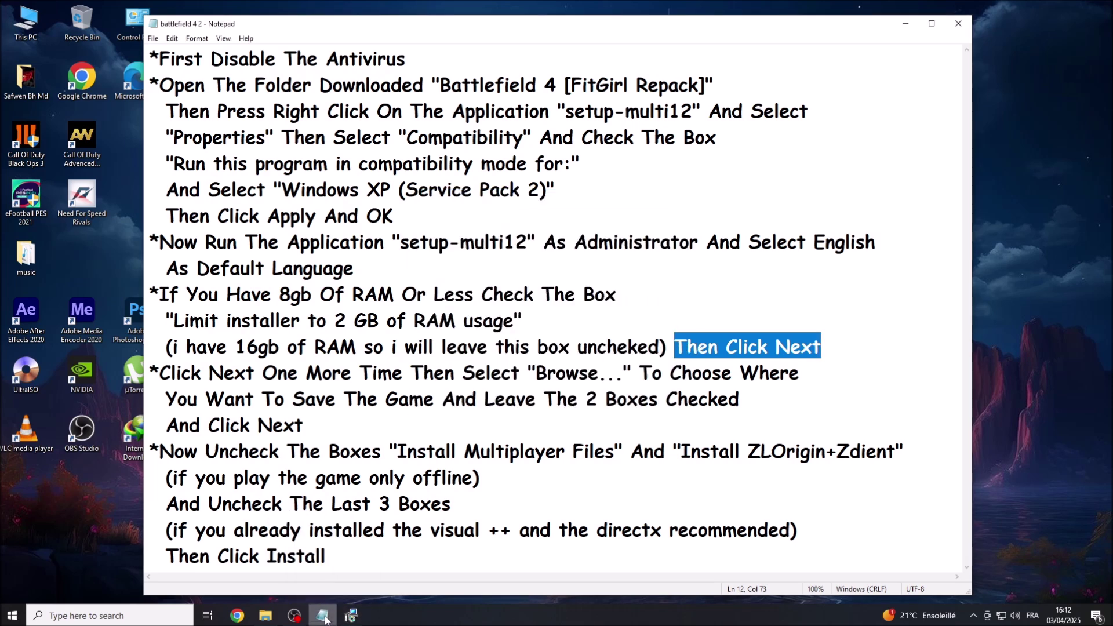
{"action": "left_click_drag", "start_coordinate": [160, 376], "coordinate": [797, 382]}
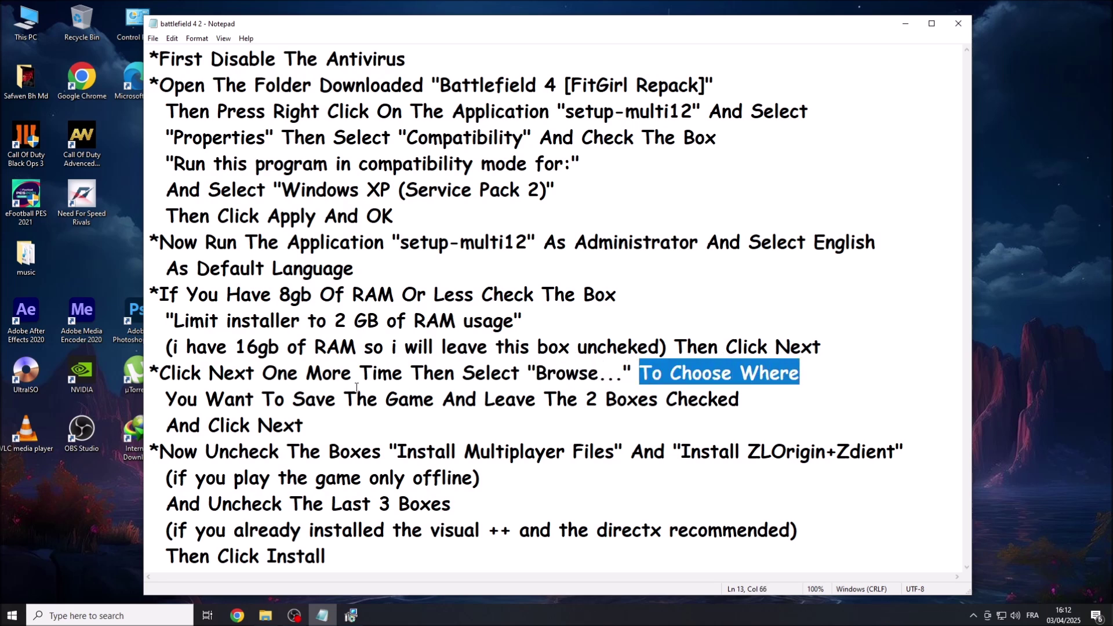
{"action": "left_click_drag", "start_coordinate": [166, 399], "coordinate": [736, 403]}
{"action": "left_click_drag", "start_coordinate": [172, 423], "coordinate": [304, 425]}
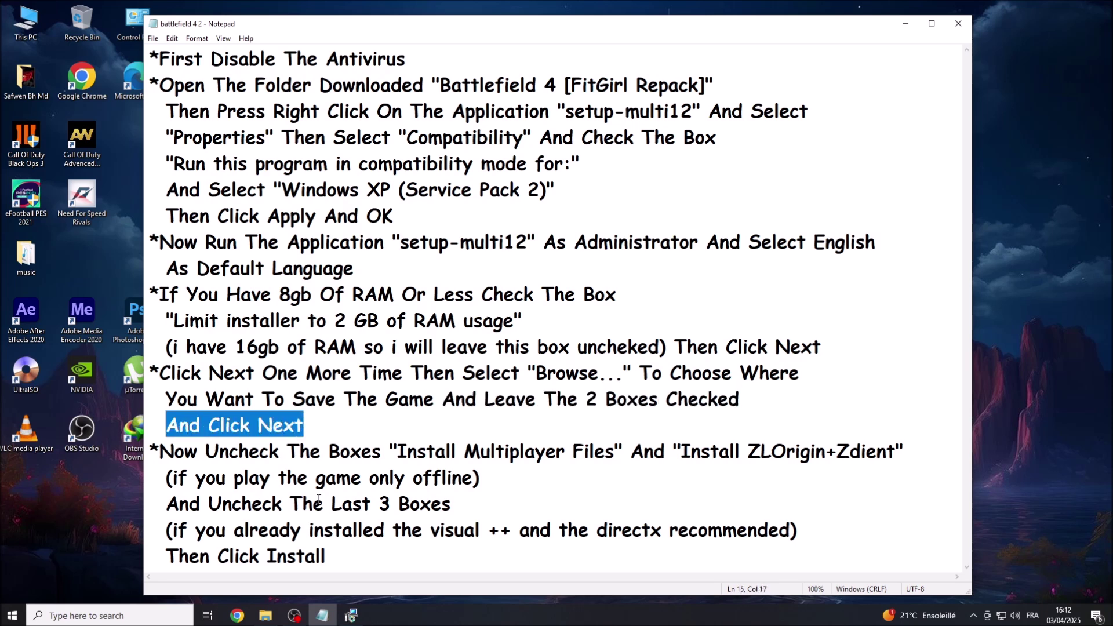
Step: Set the installation folder to D:\Battlefield 4, keep both shortcut options checked, and continue to the component selection
{"action": "left_click", "coordinate": [350, 615]}
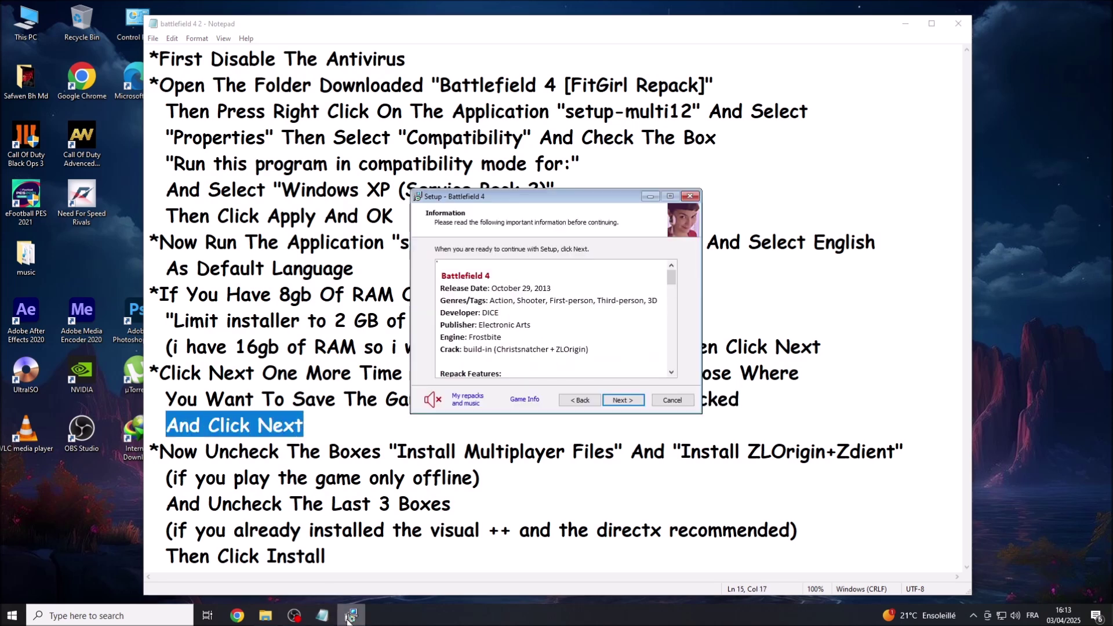
{"action": "left_click", "coordinate": [639, 400]}
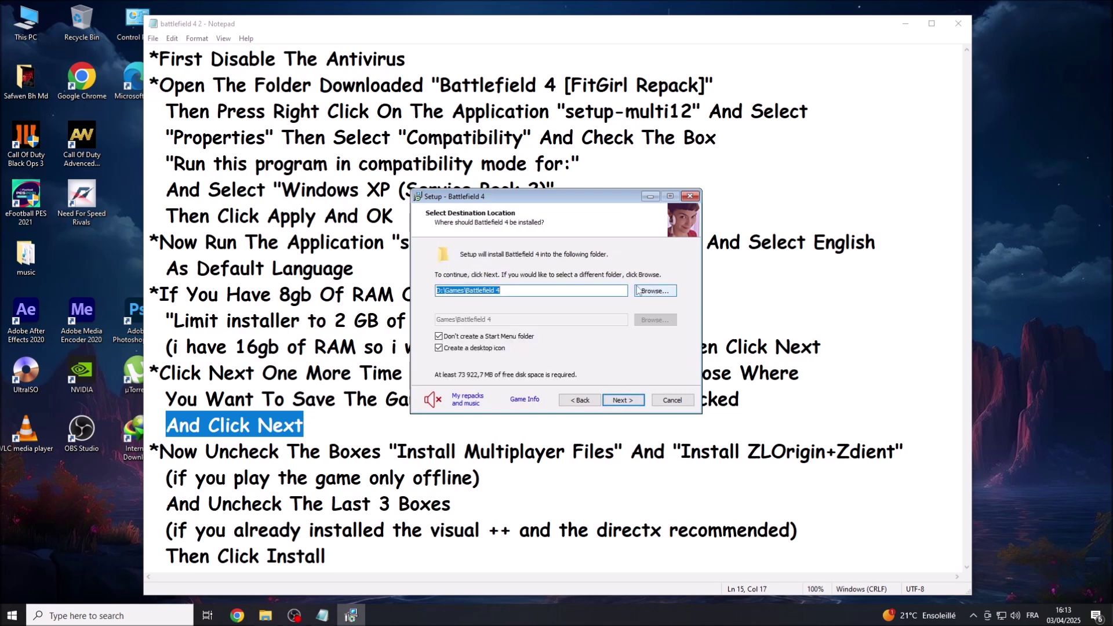
{"action": "left_click", "coordinate": [666, 293]}
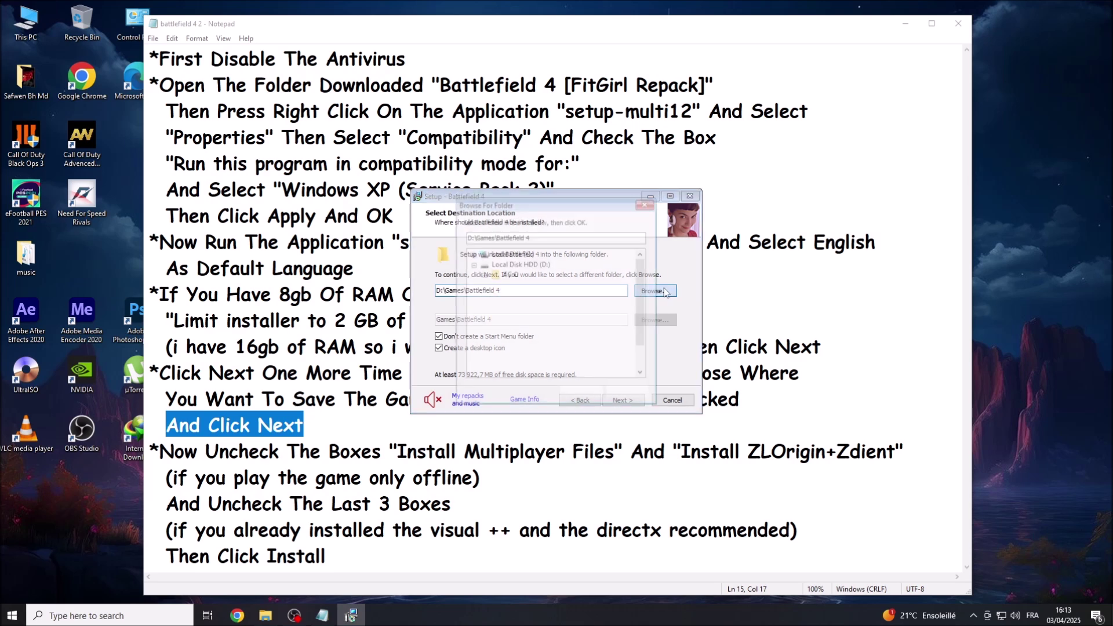
{"action": "left_click", "coordinate": [567, 394]}
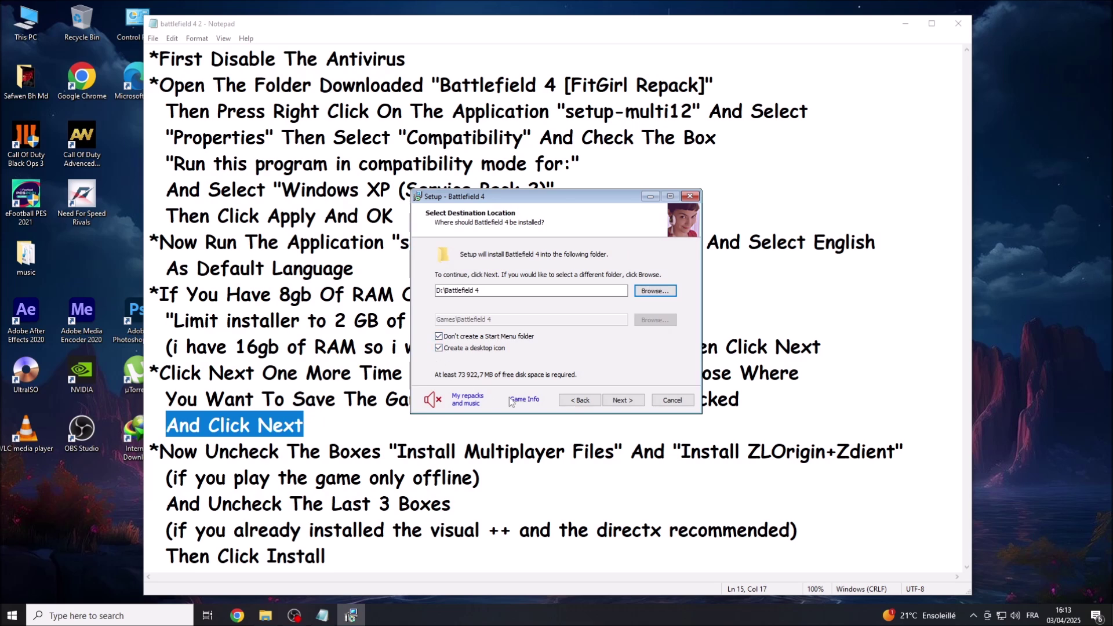
{"action": "left_click", "coordinate": [619, 401]}
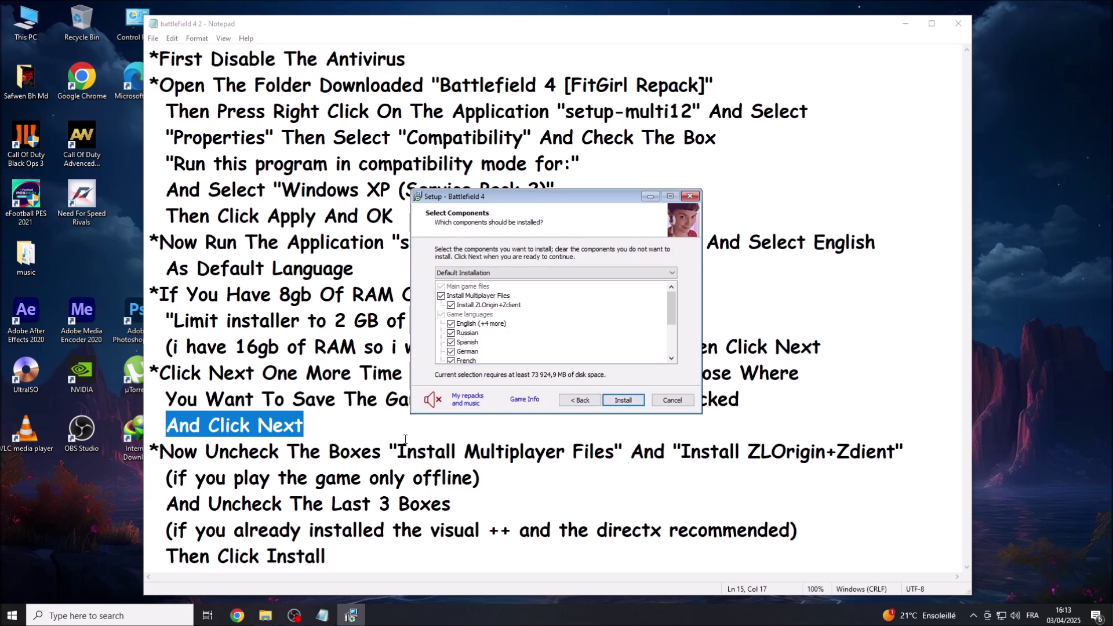
Step: Check the notes' advice for offline play, and exclude "Install Multiplayer Files" with its ZLOrigin component from the installation
{"action": "left_click", "coordinate": [323, 616]}
{"action": "left_click_drag", "start_coordinate": [160, 451], "coordinate": [893, 457]}
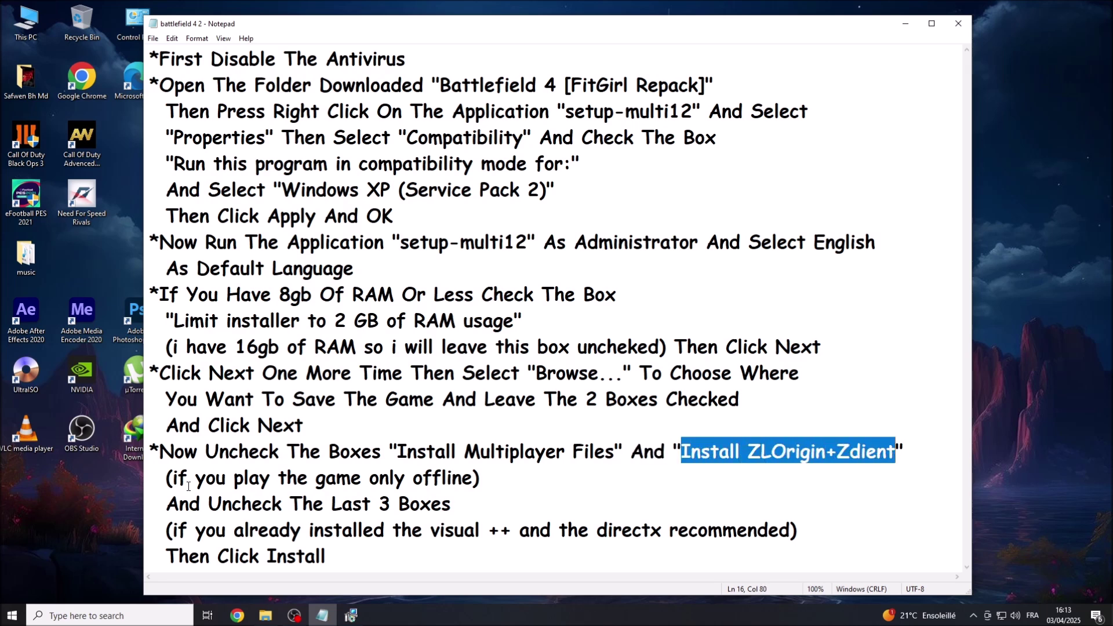
{"action": "left_click_drag", "start_coordinate": [173, 477], "coordinate": [471, 468]}
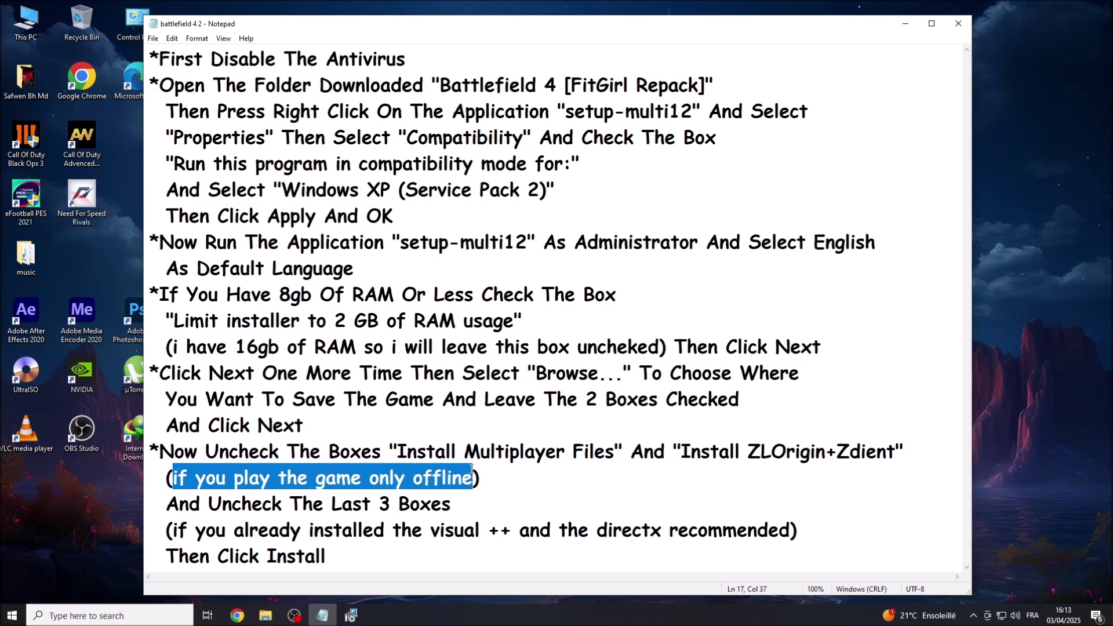
{"action": "left_click", "coordinate": [351, 615]}
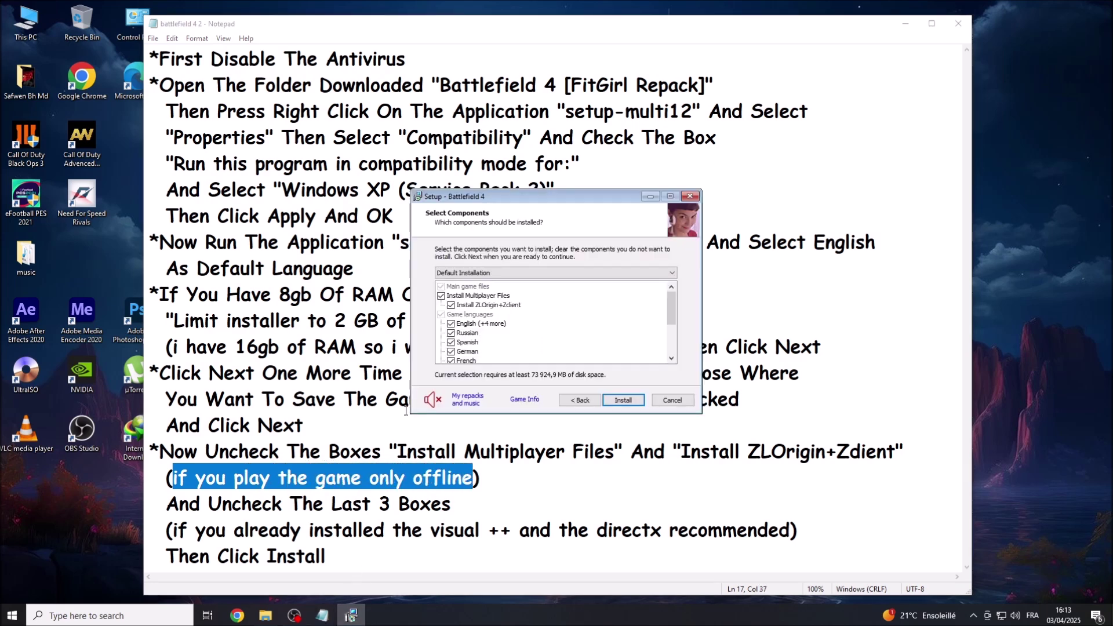
{"action": "left_click", "coordinate": [441, 296]}
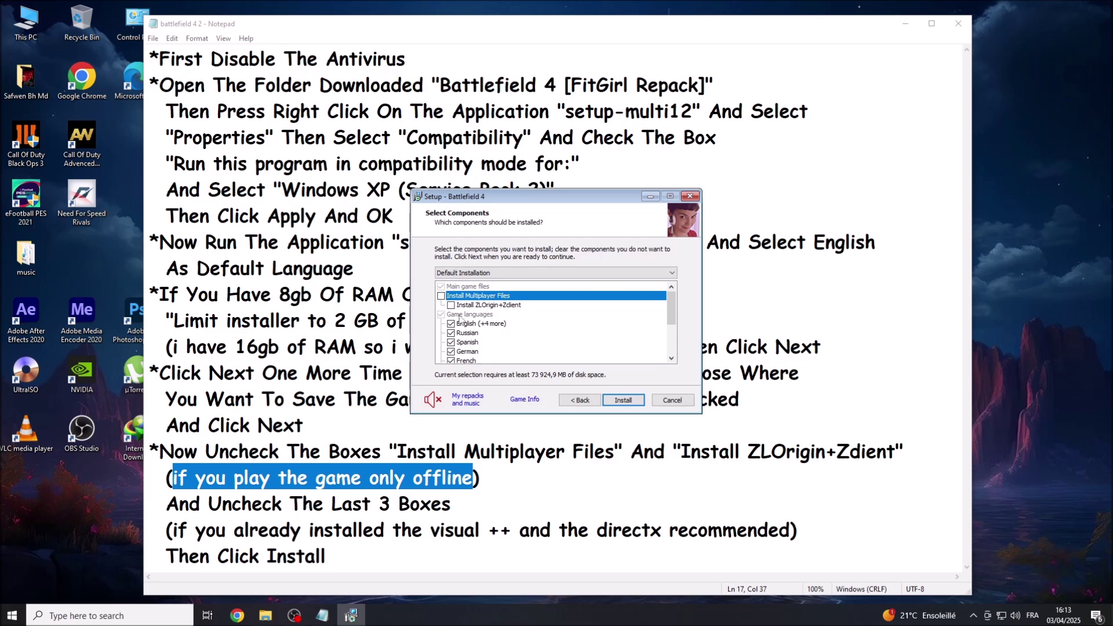
Step: Read the notes' instructions on unchecking the last three component boxes and starting the installation
{"action": "left_click", "coordinate": [323, 616]}
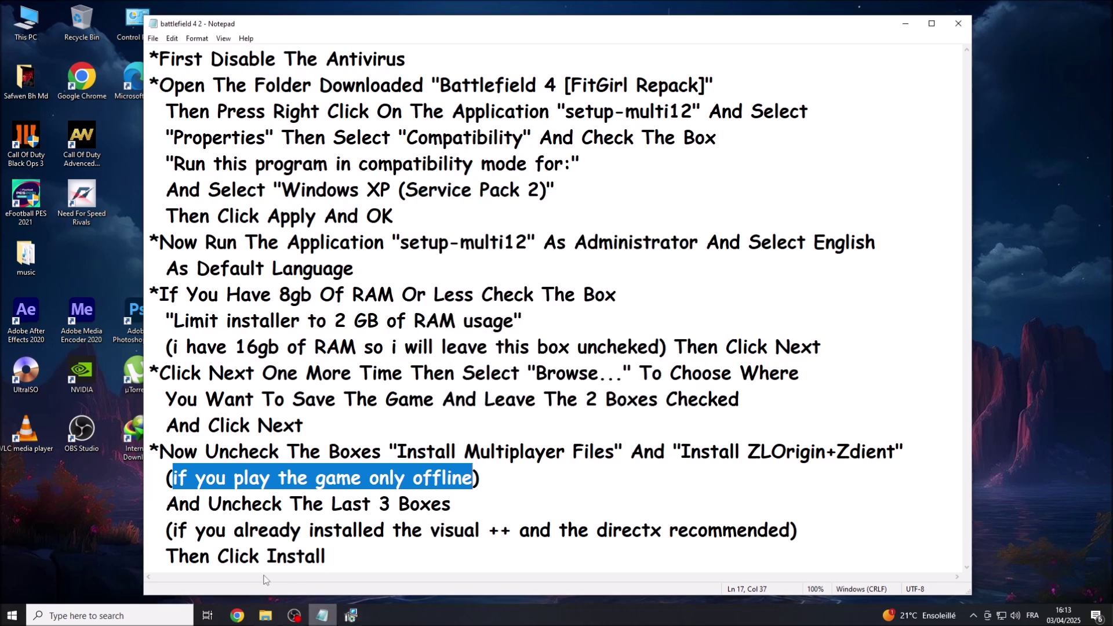
{"action": "left_click", "coordinate": [167, 504]}
{"action": "left_click_drag", "start_coordinate": [167, 504], "coordinate": [458, 506]}
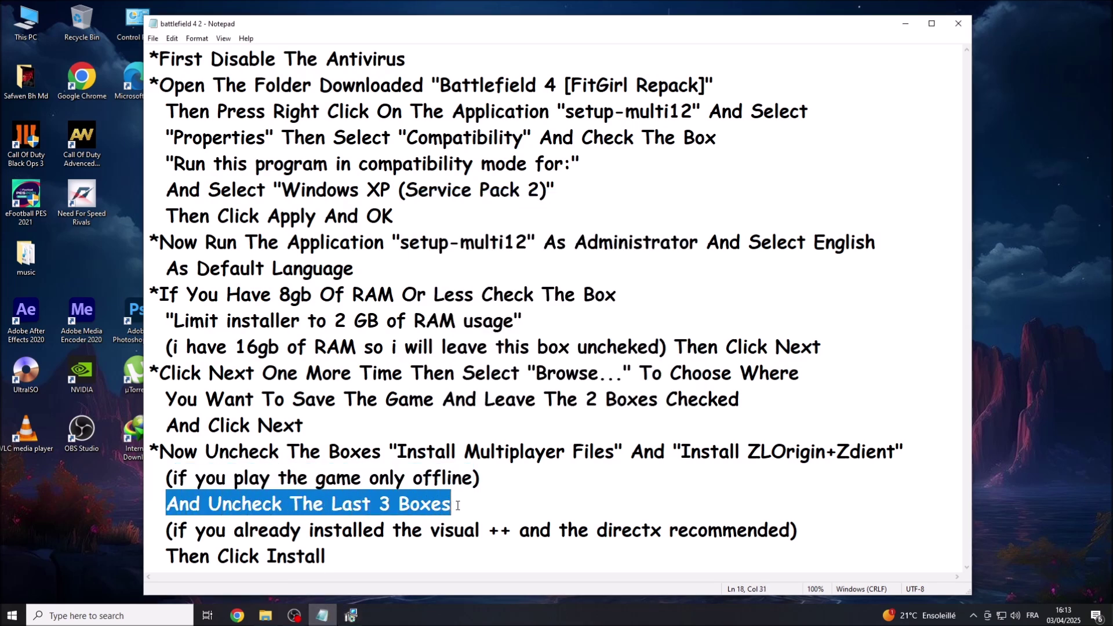
{"action": "left_click_drag", "start_coordinate": [171, 531], "coordinate": [789, 531]}
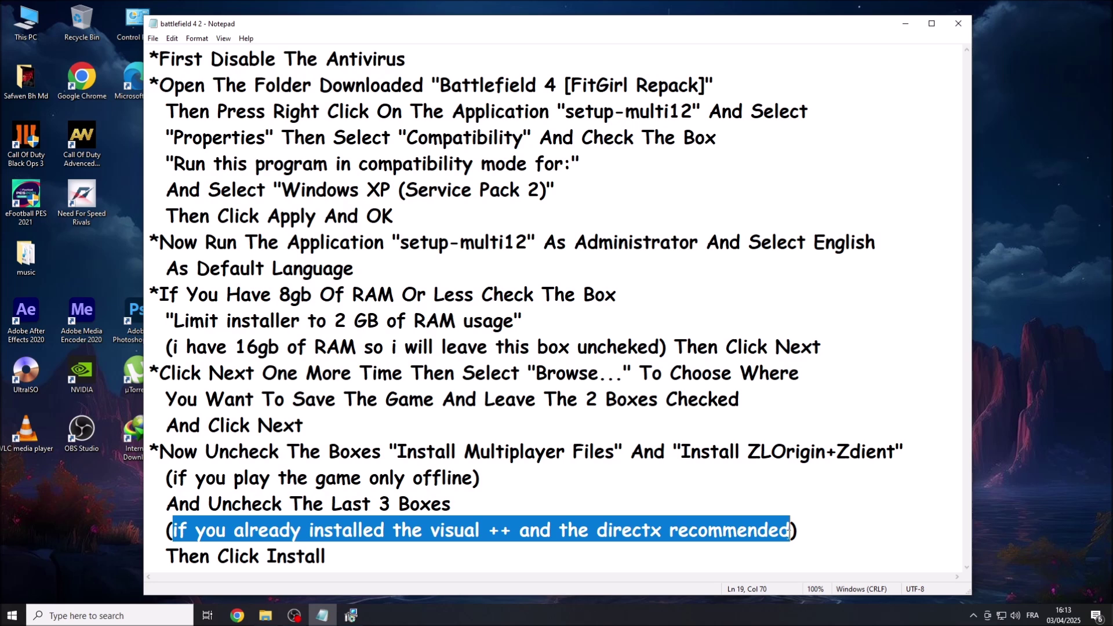
{"action": "left_click_drag", "start_coordinate": [167, 555], "coordinate": [325, 551]}
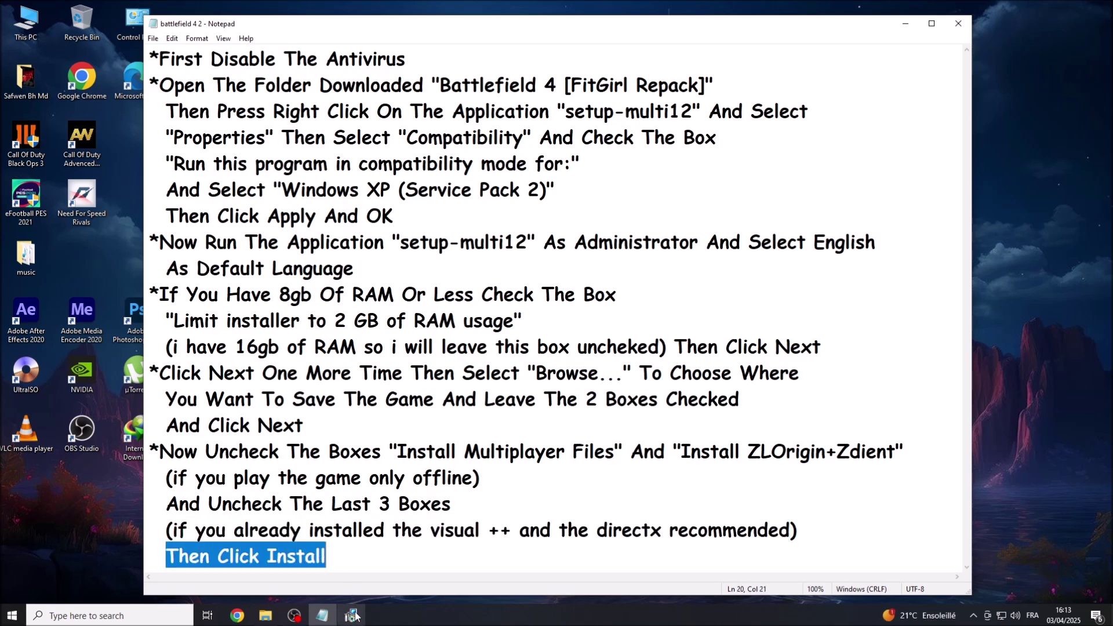
Step: Exclude Update DirectX and the C++ Redist 2012 x86 and x64 downloads, and start the installation
{"action": "left_click", "coordinate": [903, 25]}
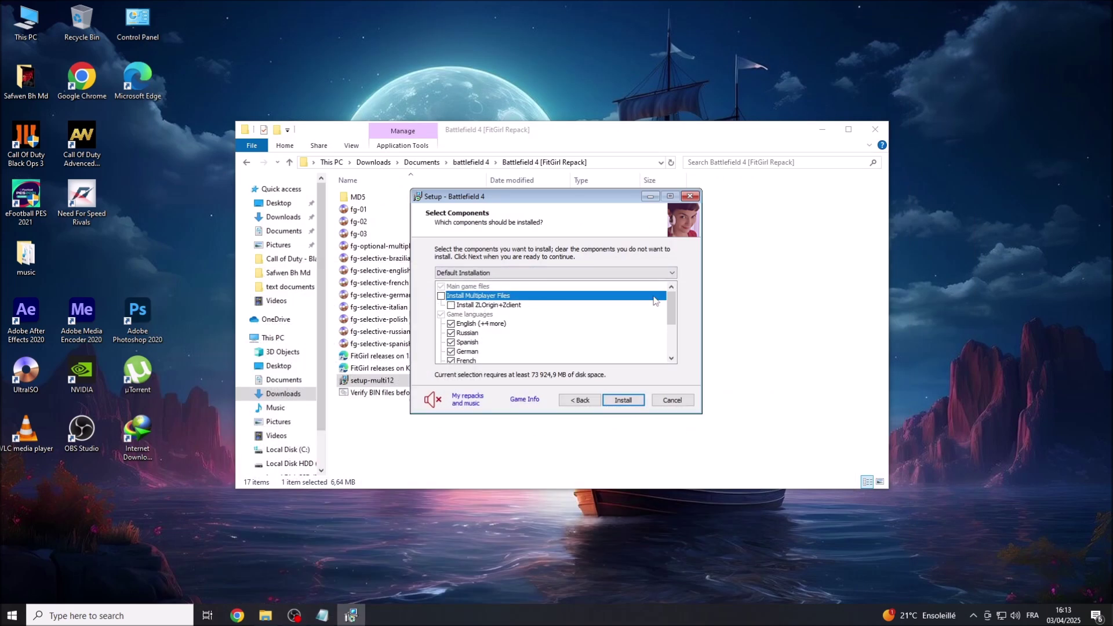
{"action": "left_click_drag", "start_coordinate": [671, 307], "coordinate": [667, 341]}
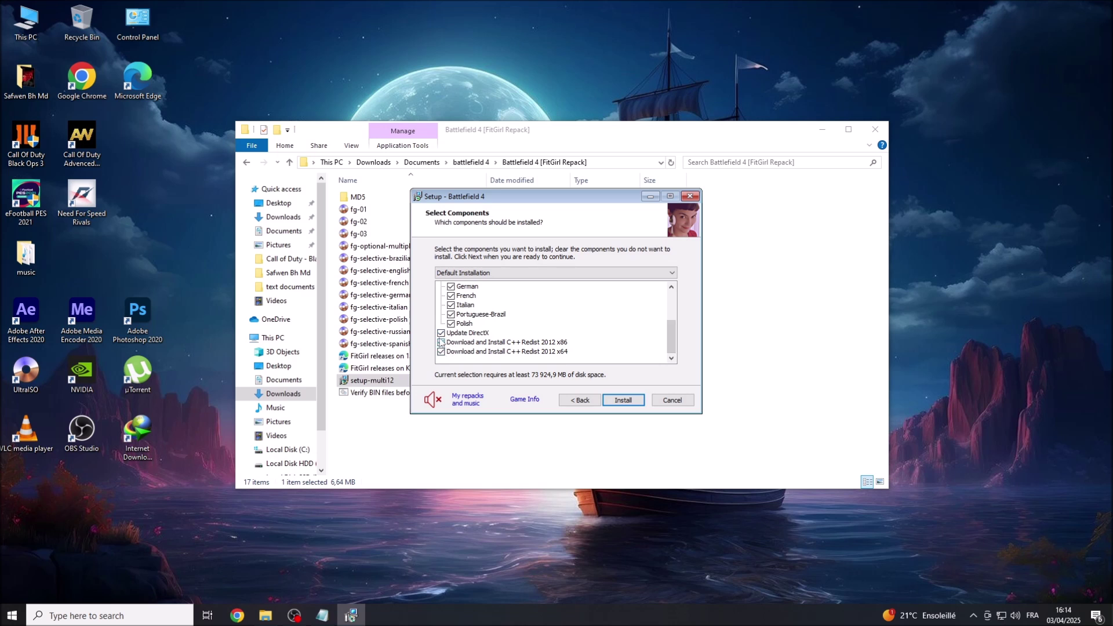
{"action": "left_click", "coordinate": [441, 333]}
{"action": "left_click", "coordinate": [442, 342]}
{"action": "left_click", "coordinate": [441, 351]}
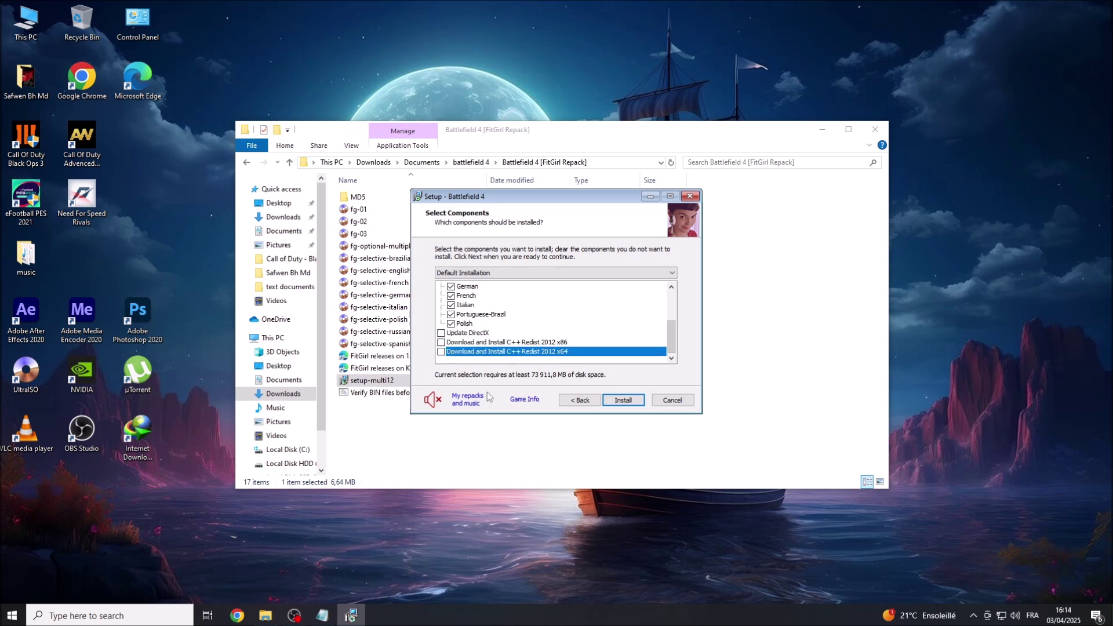
{"action": "left_click", "coordinate": [631, 401]}
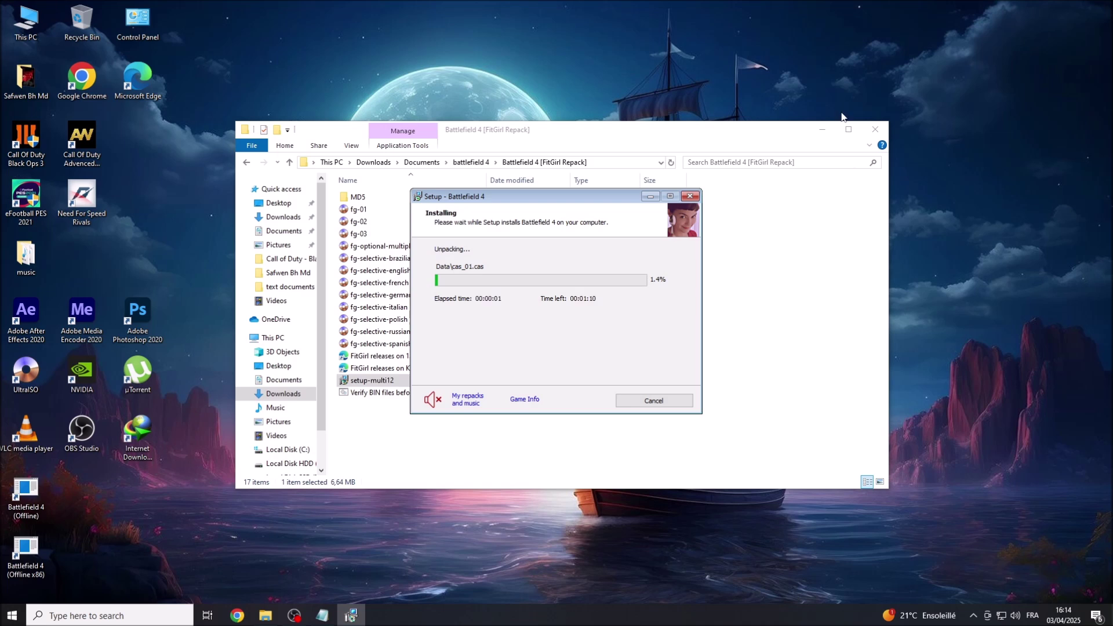
{"action": "left_click", "coordinate": [821, 130]}
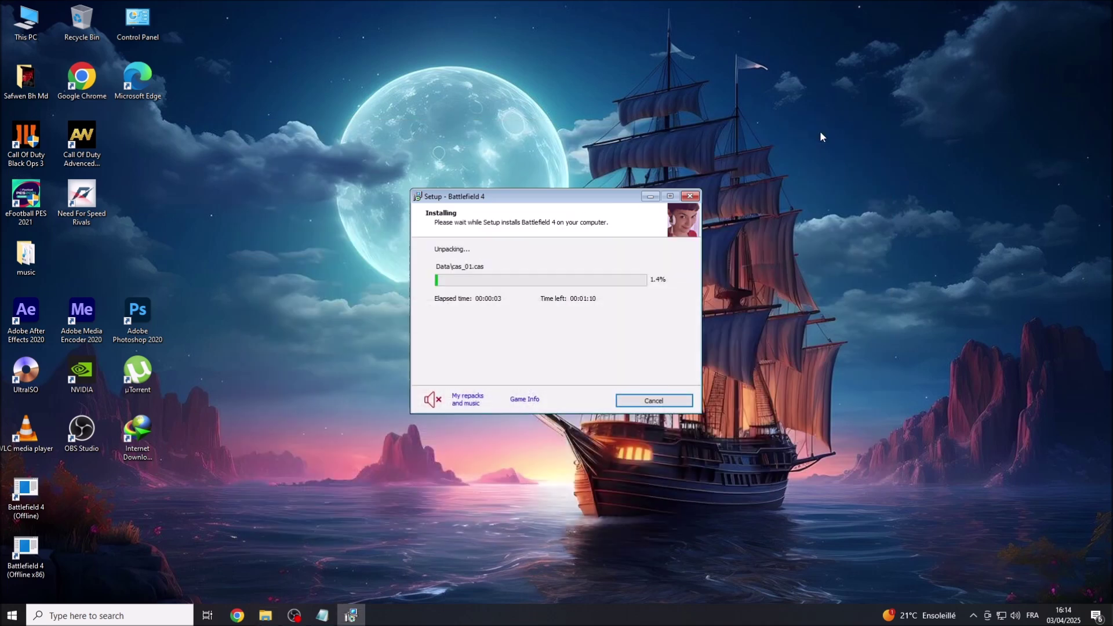
{"action": "left_click", "coordinate": [801, 185]}
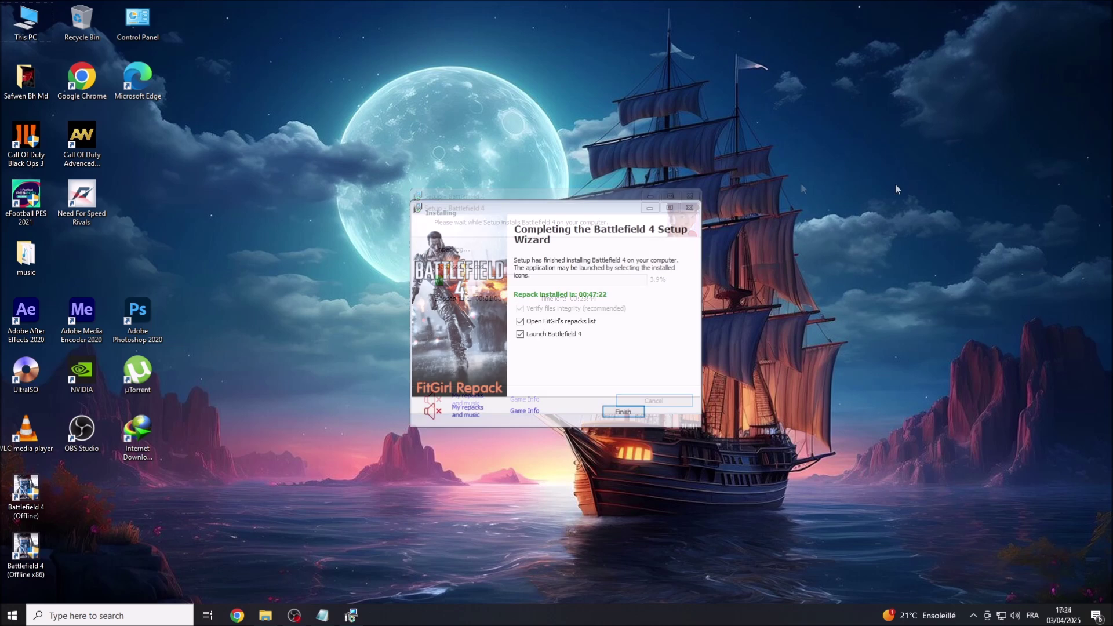
{"action": "right_click", "coordinate": [872, 186]}
{"action": "right_click", "coordinate": [897, 228]}
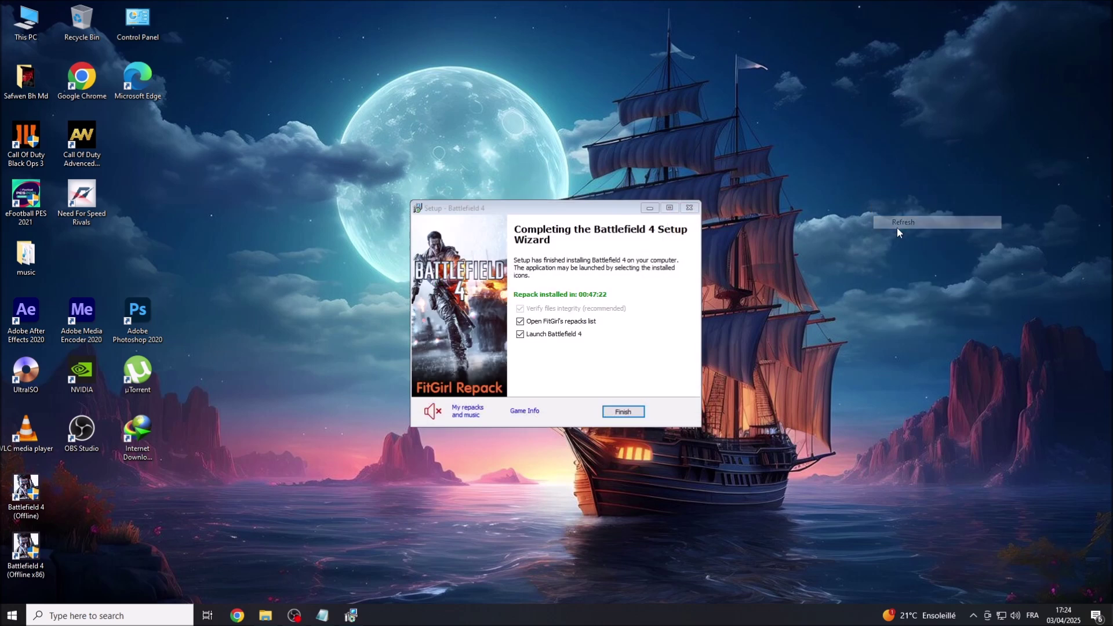
{"action": "left_click", "coordinate": [927, 263]}
Step: Read the notes' instructions on unchecking the two final boxes, finishing the setup, and the automatic BIN verification
{"action": "left_click", "coordinate": [323, 617]}
{"action": "left_click", "coordinate": [161, 53]}
{"action": "left_click_drag", "start_coordinate": [163, 52], "coordinate": [613, 59]}
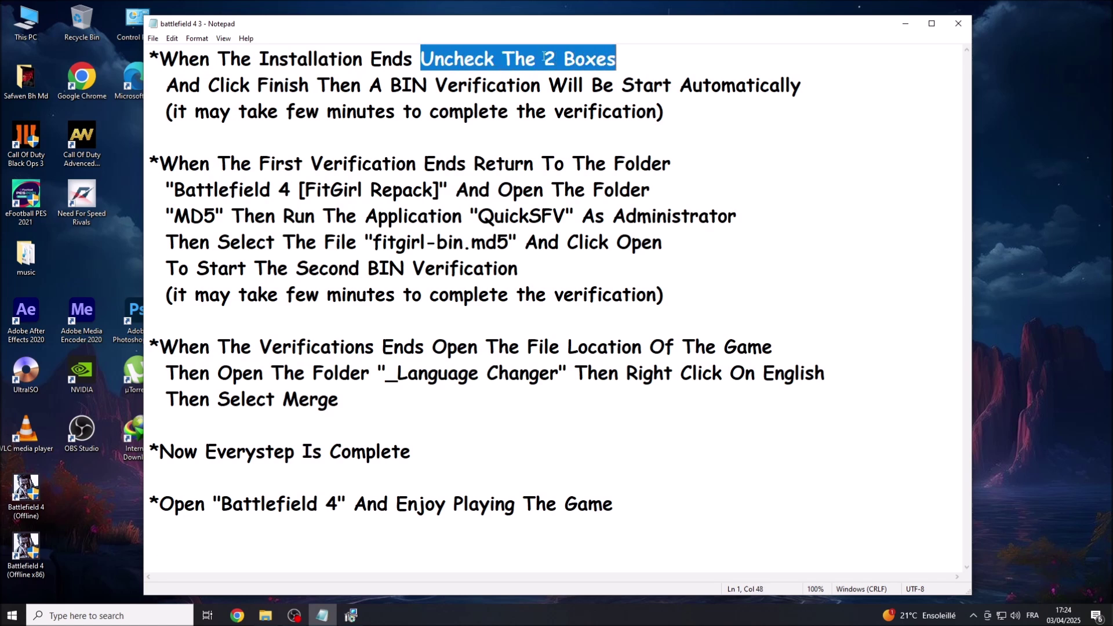
{"action": "left_click_drag", "start_coordinate": [168, 86], "coordinate": [802, 86]}
{"action": "left_click", "coordinate": [369, 85]}
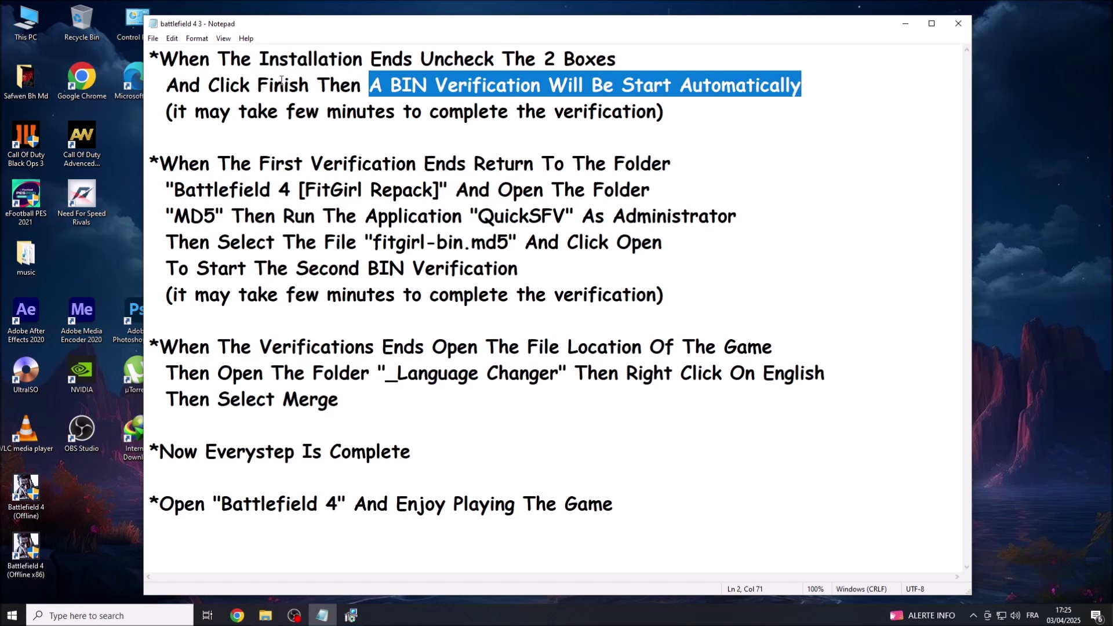
Step: Read the notes' remark on how long the automatic BIN verification takes, and put the notes away
{"action": "left_click", "coordinate": [173, 112]}
{"action": "left_click_drag", "start_coordinate": [173, 111], "coordinate": [658, 111]}
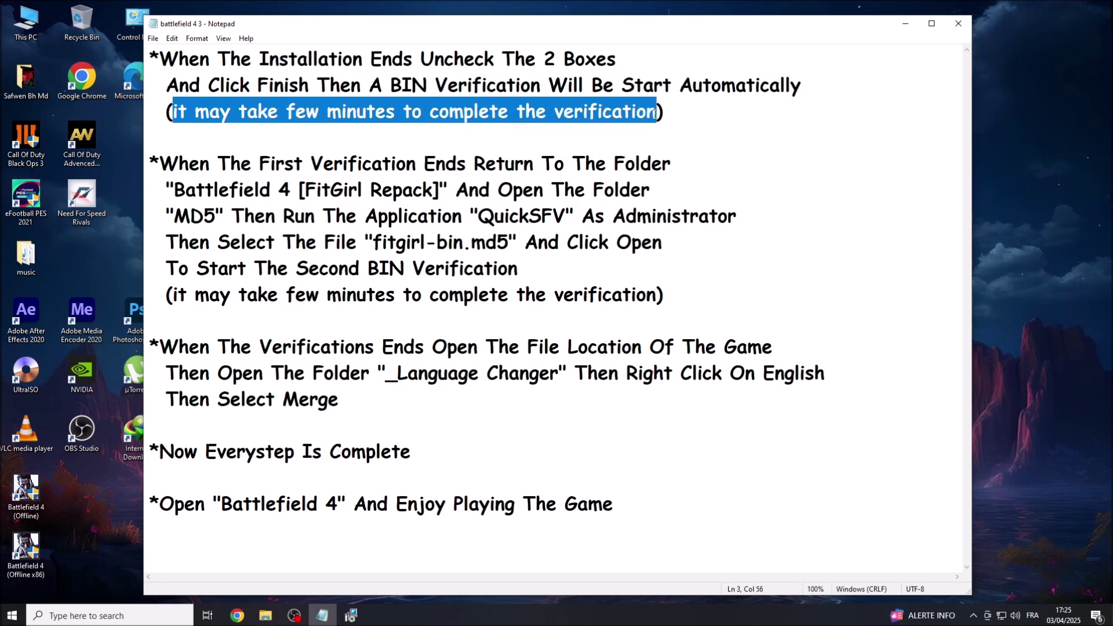
{"action": "left_click", "coordinate": [906, 24]}
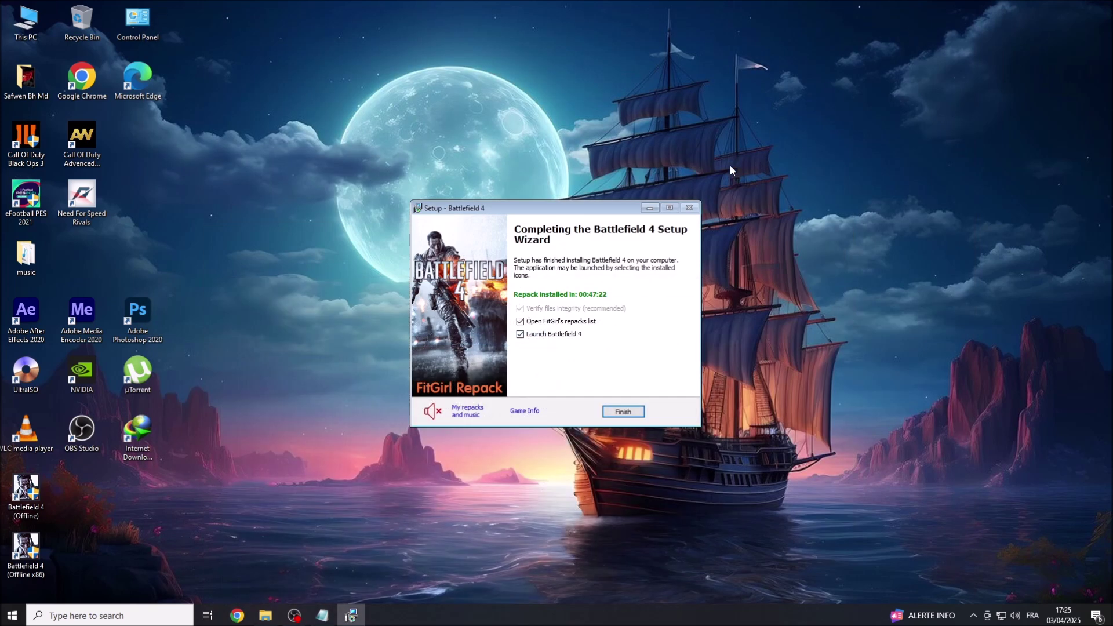
Step: Deselect "Open FitGirl's repacks list" and "Launch Battlefield 4", finish the setup, and move the file verification window toward the middle of the desktop
{"action": "left_click", "coordinate": [520, 323]}
{"action": "left_click", "coordinate": [521, 337]}
{"action": "left_click", "coordinate": [632, 413]}
{"action": "left_click_drag", "start_coordinate": [341, 89], "coordinate": [579, 154]}
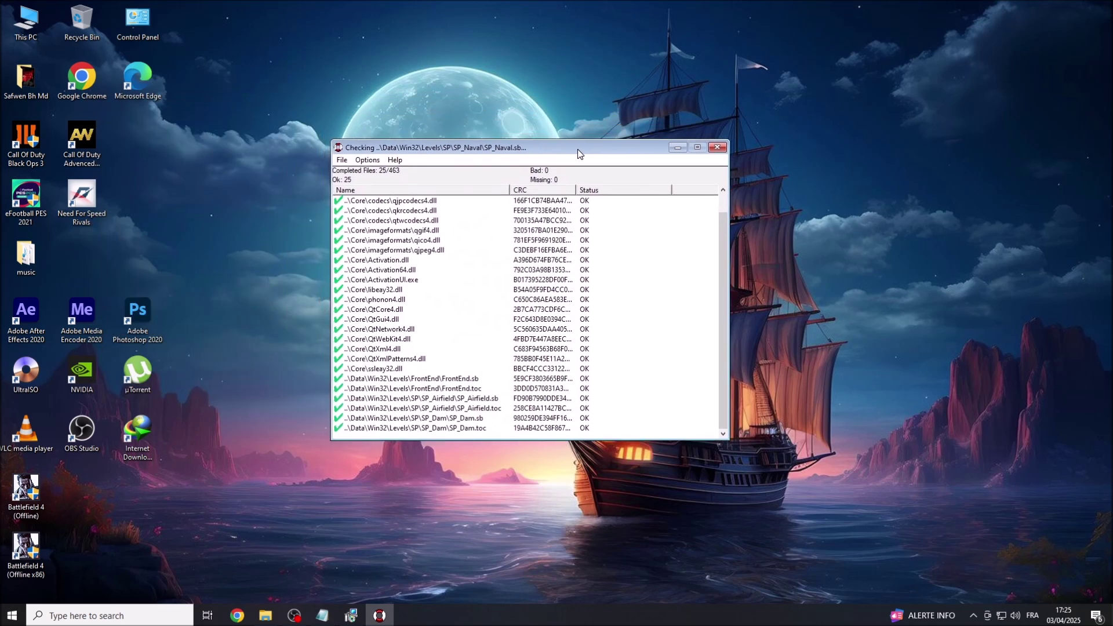
{"action": "left_click", "coordinate": [838, 161]}
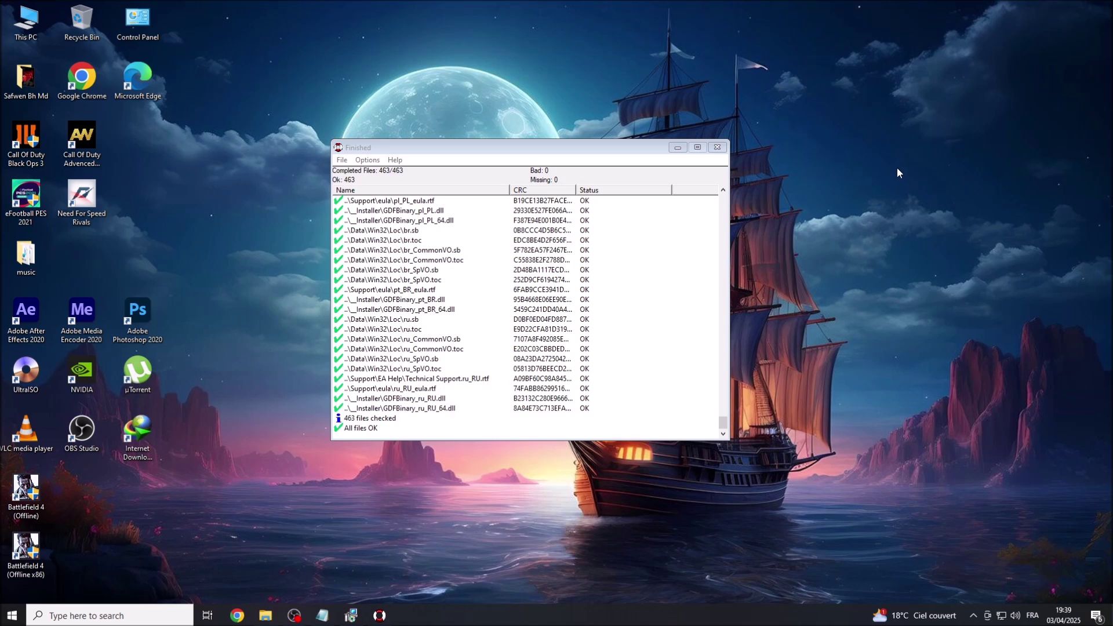
{"action": "right_click", "coordinate": [891, 135]}
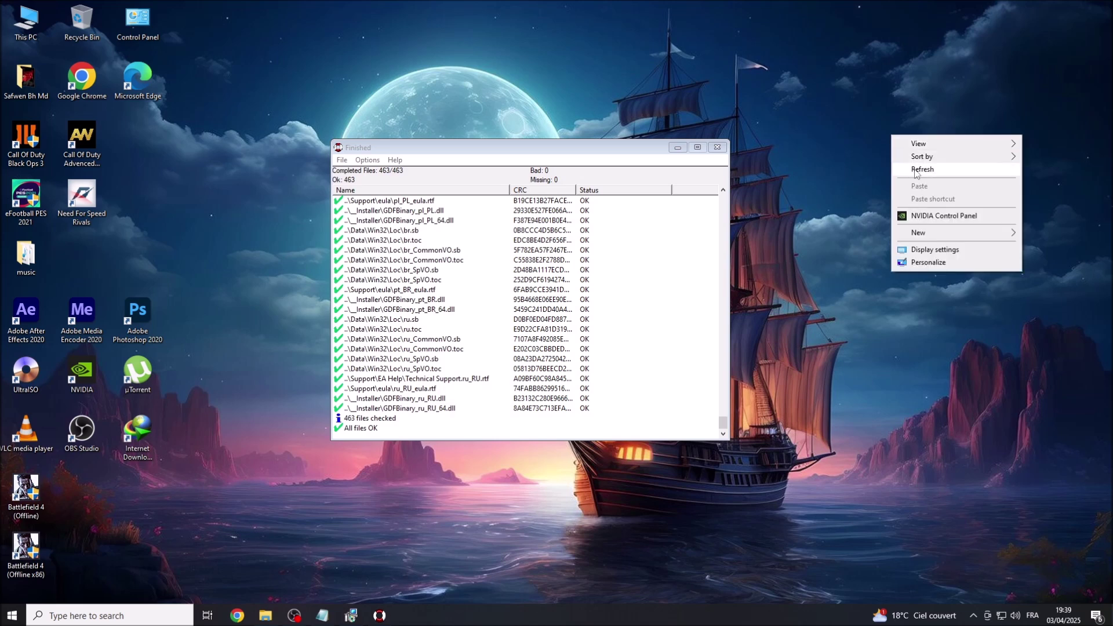
{"action": "left_click", "coordinate": [915, 172]}
{"action": "right_click", "coordinate": [916, 164]}
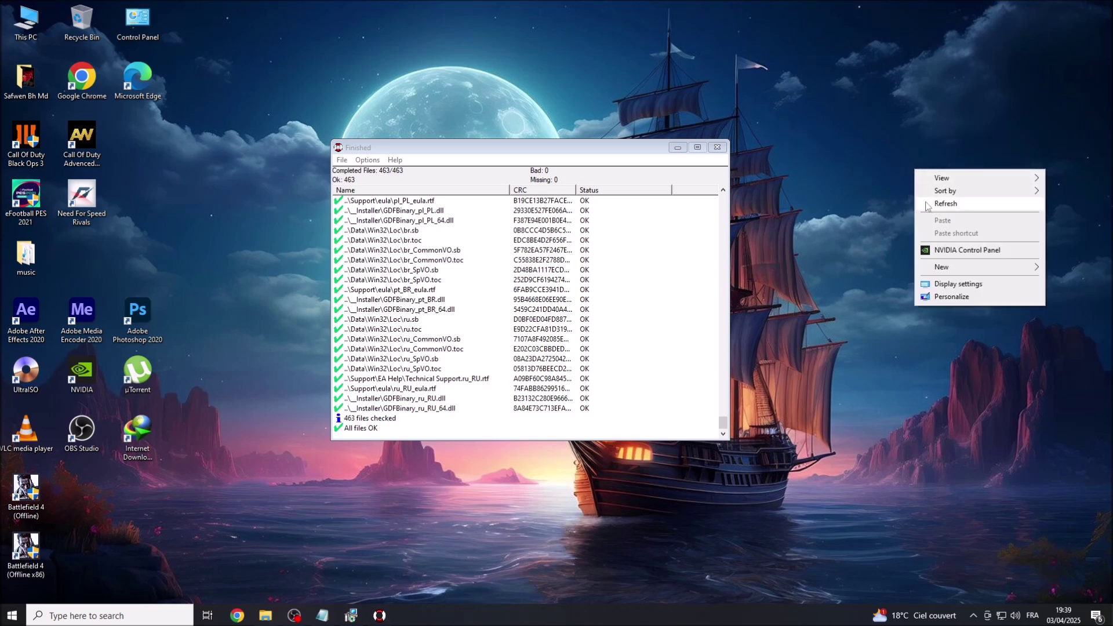
{"action": "left_click", "coordinate": [926, 204]}
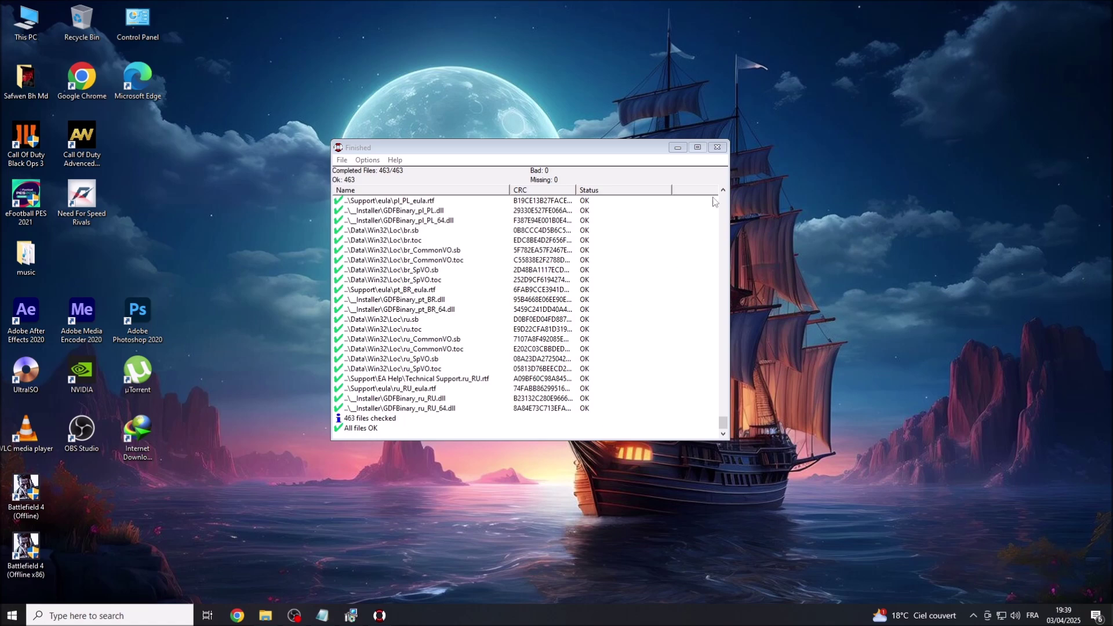
Step: Close the finished file verification, bring back the notes, and report to the compatibility assistant that Battlefield 4 Setup worked correctly
{"action": "left_click", "coordinate": [716, 151]}
{"action": "left_click", "coordinate": [717, 149]}
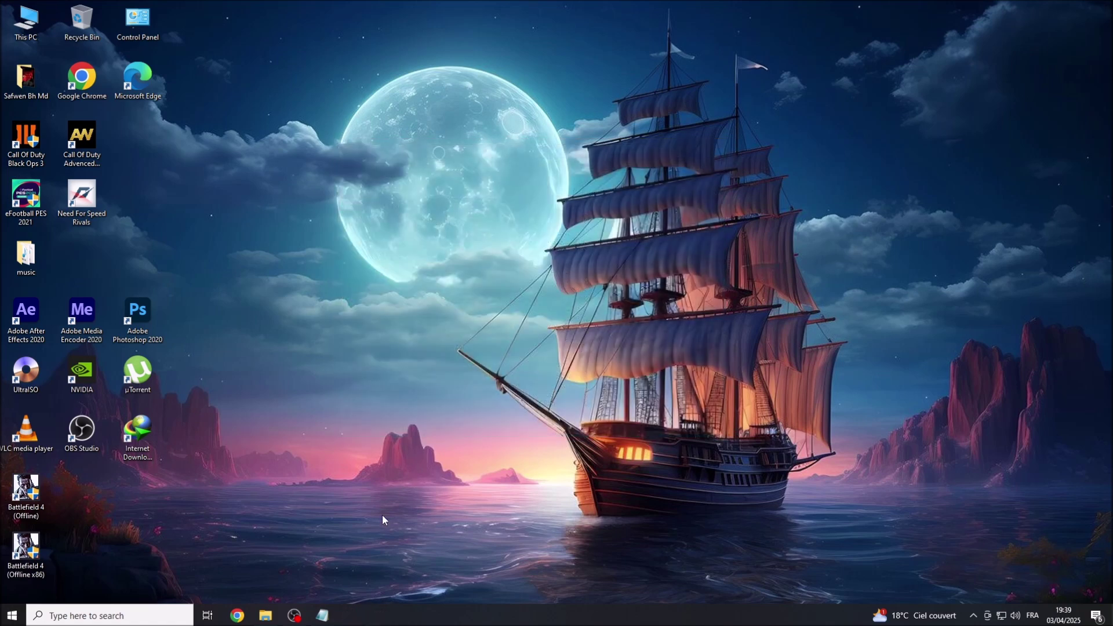
{"action": "left_click", "coordinate": [320, 618]}
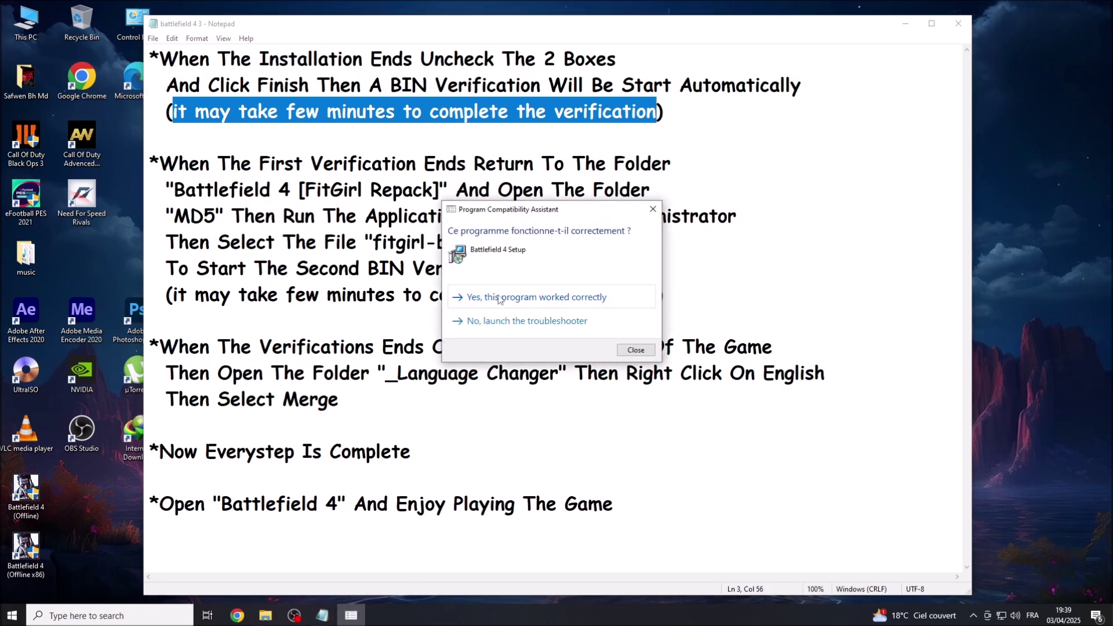
{"action": "left_click", "coordinate": [557, 297]}
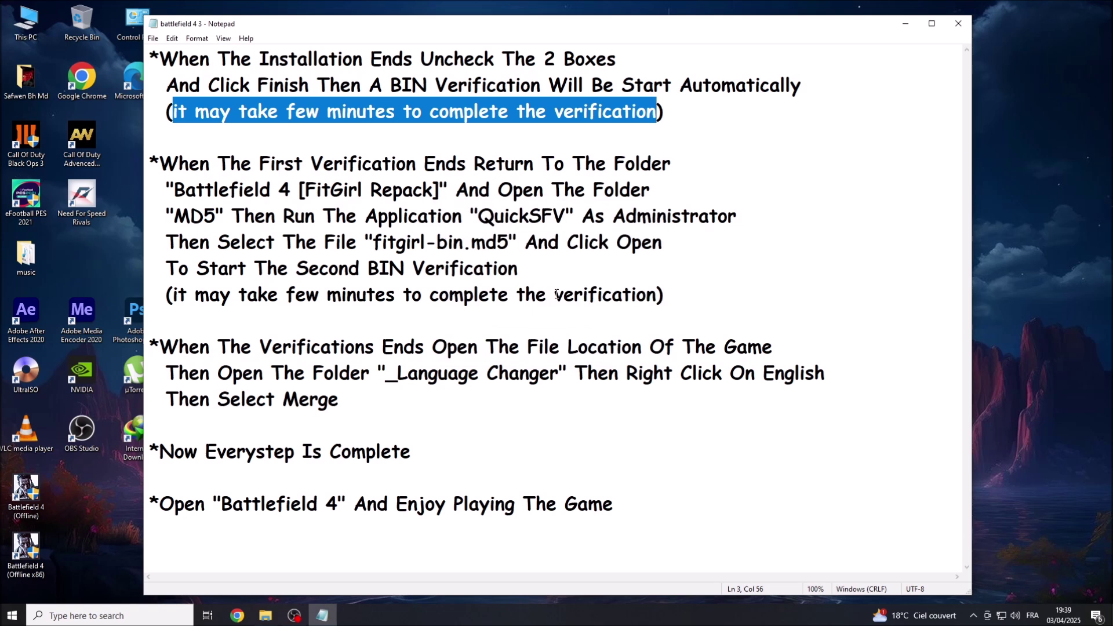
Step: Read the notes' instructions on running QuickSFV from the MD5 folder as administrator for the second BIN verification
{"action": "left_click_drag", "start_coordinate": [158, 156], "coordinate": [672, 160]}
{"action": "left_click_drag", "start_coordinate": [174, 186], "coordinate": [650, 188]}
{"action": "left_click_drag", "start_coordinate": [175, 216], "coordinate": [735, 212]}
{"action": "left_click", "coordinate": [582, 216]}
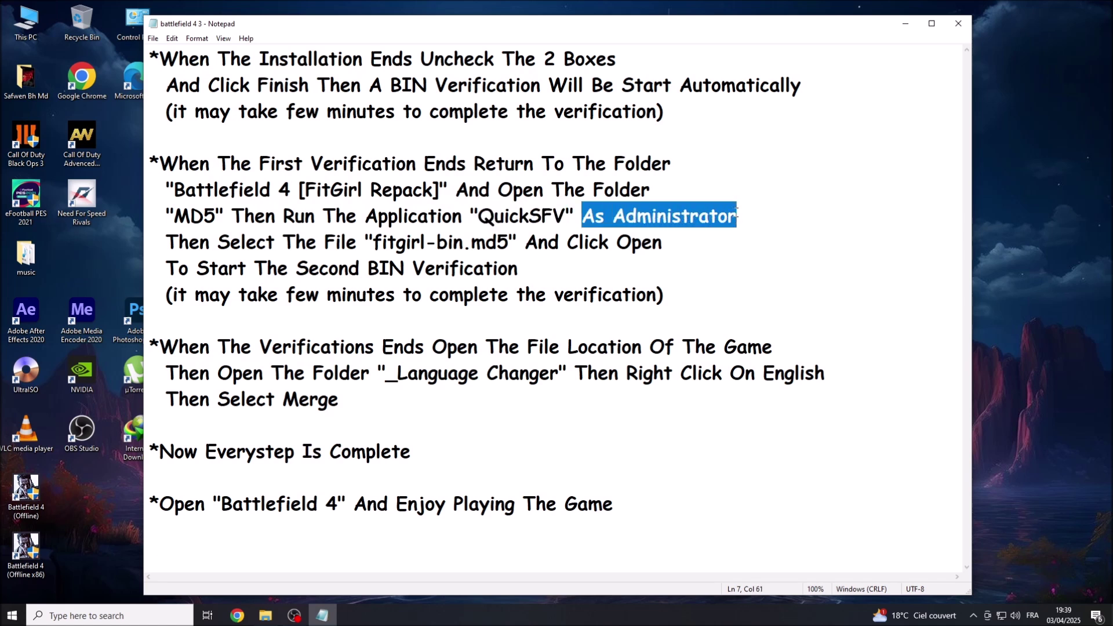
{"action": "left_click_drag", "start_coordinate": [166, 243], "coordinate": [661, 241]}
{"action": "left_click_drag", "start_coordinate": [166, 268], "coordinate": [518, 268]}
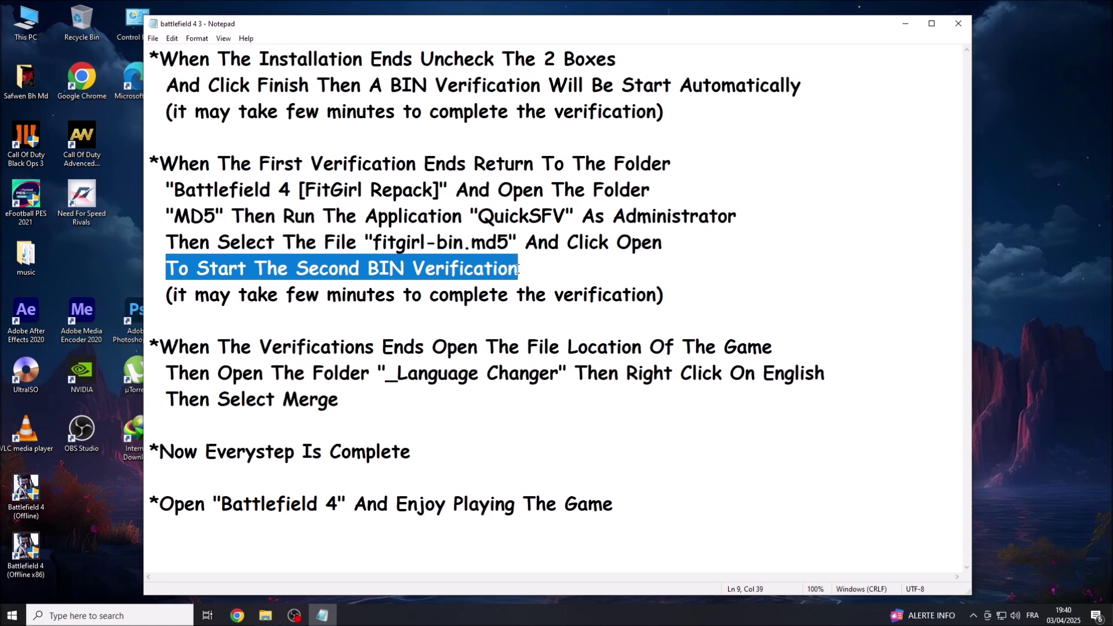
{"action": "left_click_drag", "start_coordinate": [174, 295], "coordinate": [654, 297]}
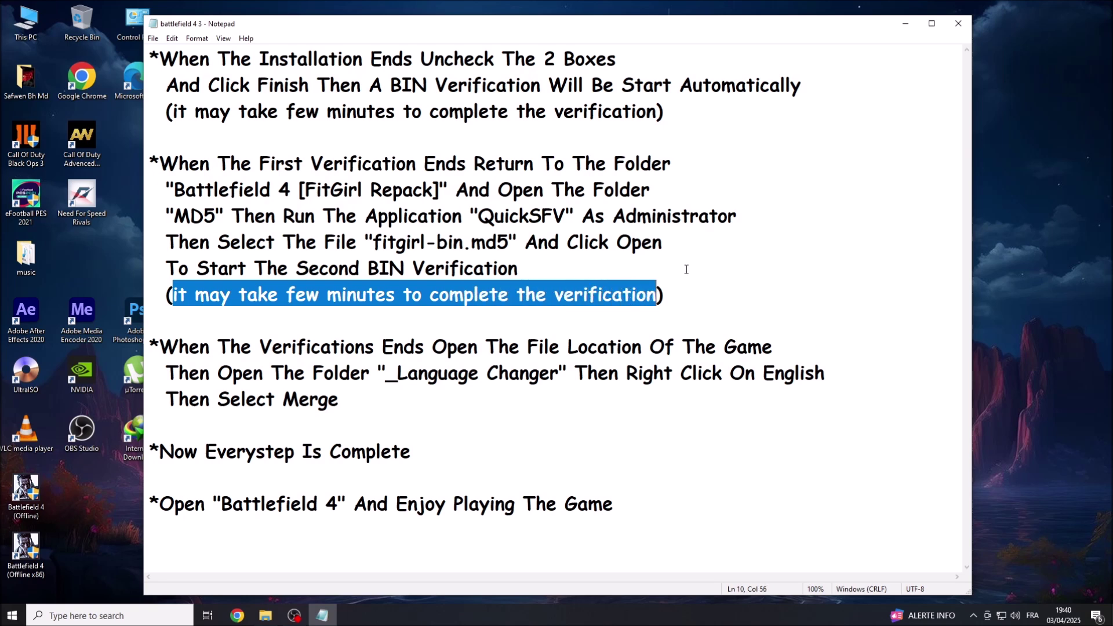
{"action": "left_click", "coordinate": [906, 24]}
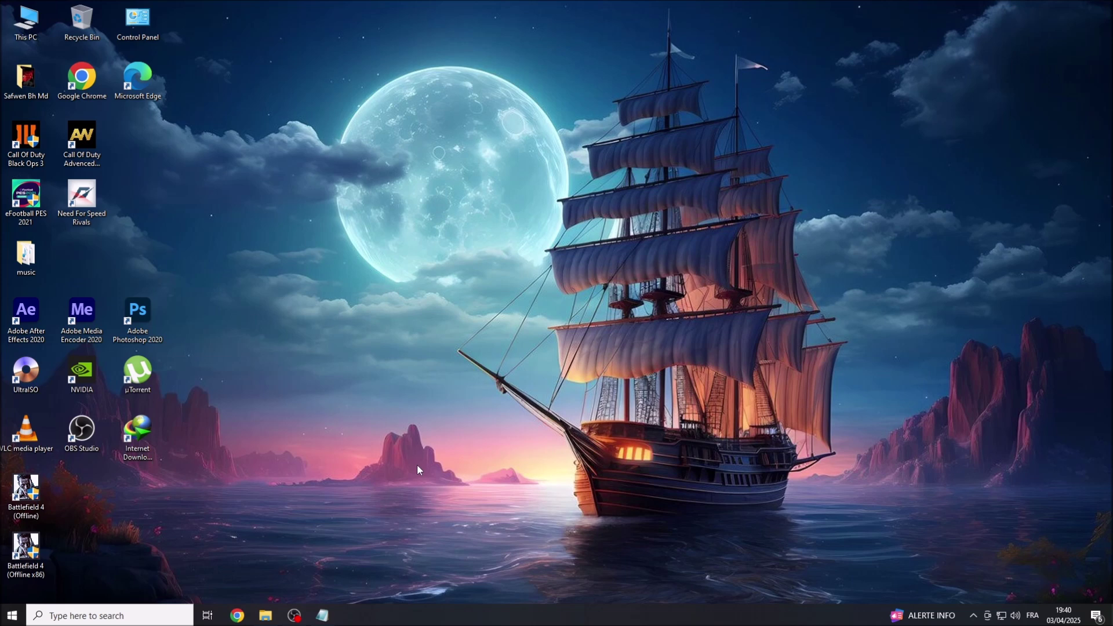
Step: Open the MD5 folder inside "Battlefield 4 [FitGirl Repack]" and run QuickSFV as administrator
{"action": "left_click", "coordinate": [267, 613]}
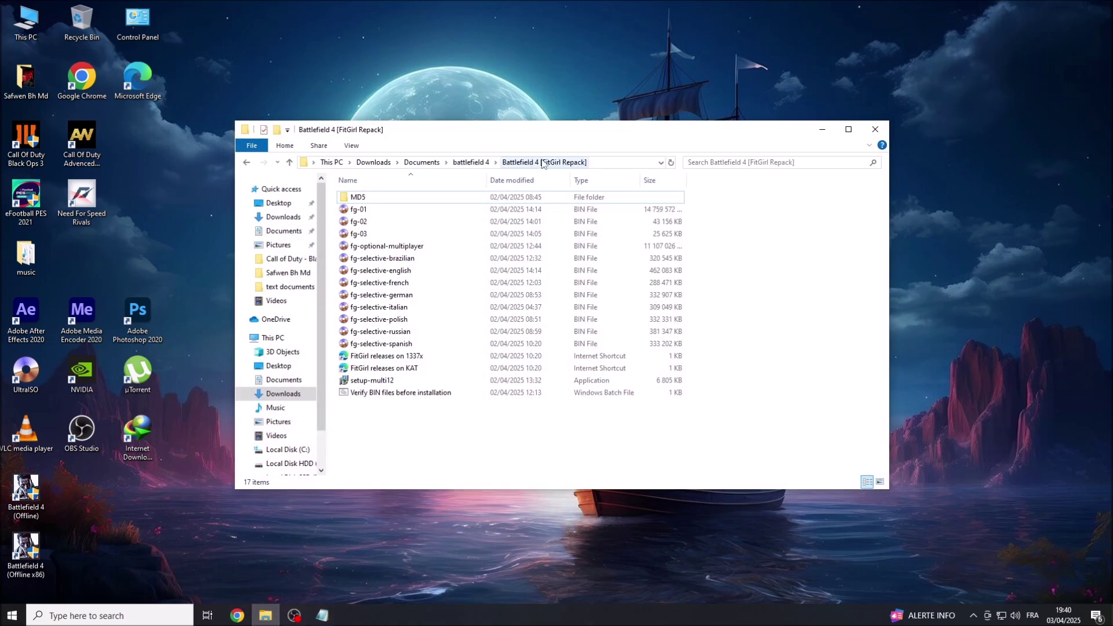
{"action": "left_click", "coordinate": [357, 198]}
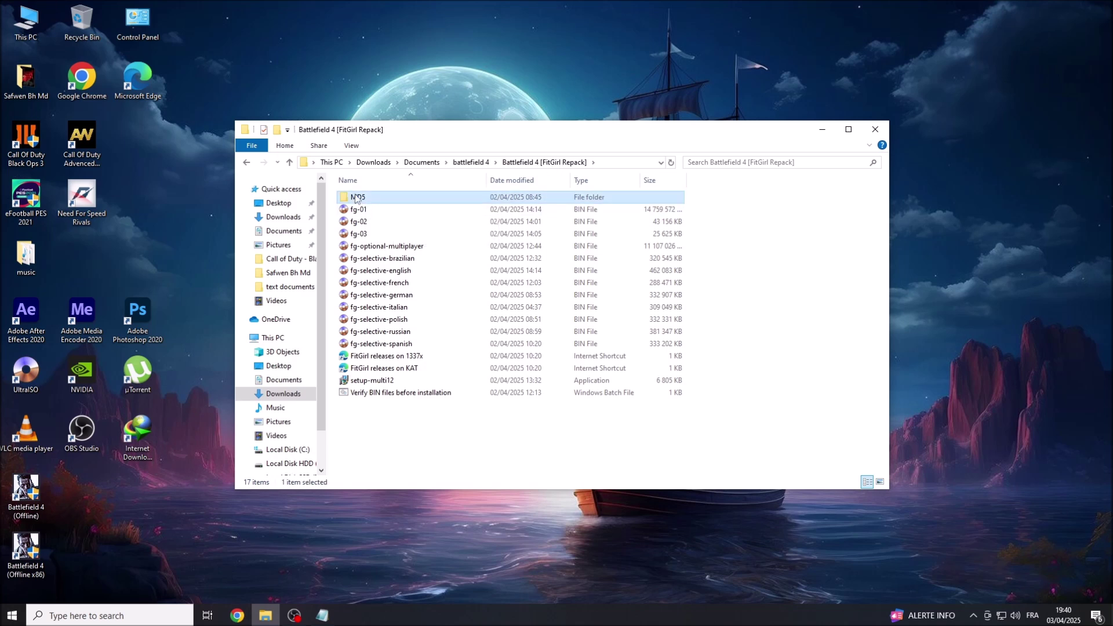
{"action": "right_click", "coordinate": [349, 197]}
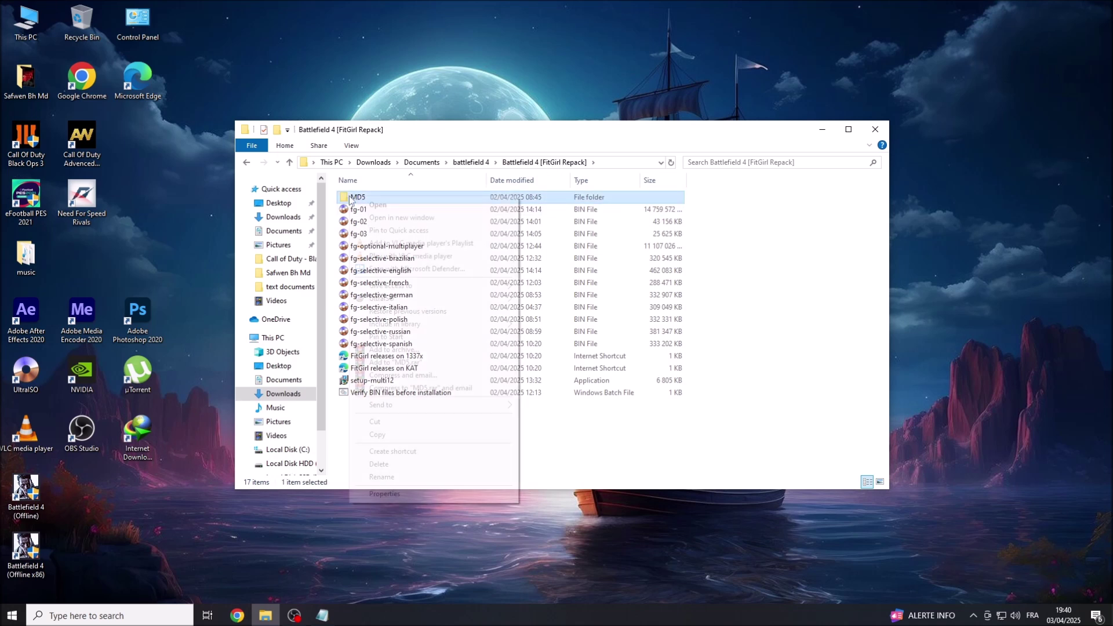
{"action": "left_click", "coordinate": [377, 205]}
{"action": "left_click", "coordinate": [353, 210]}
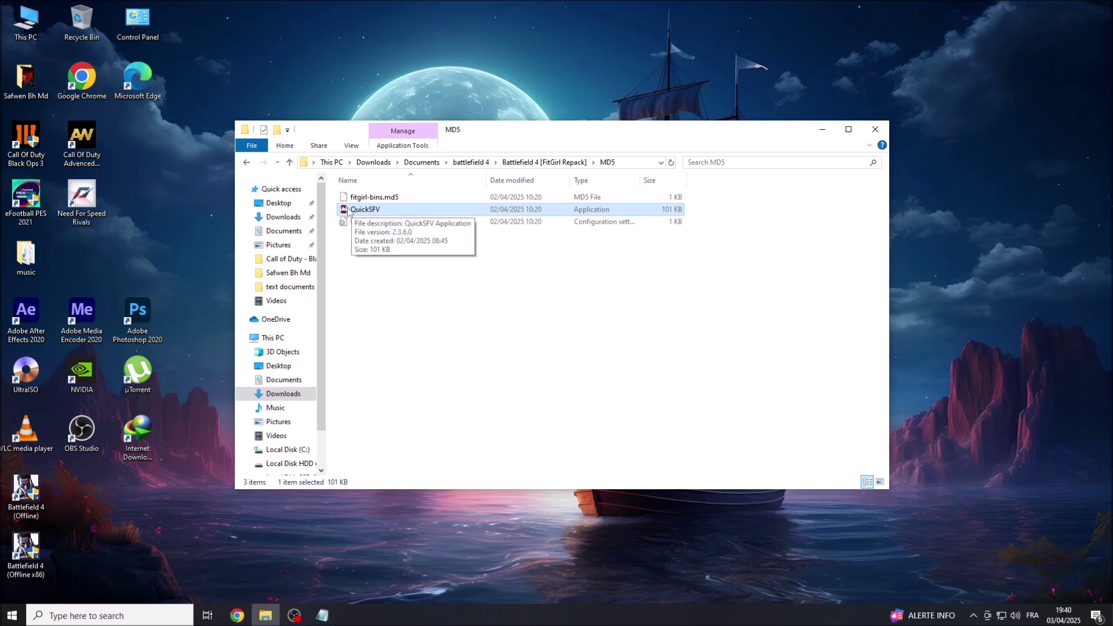
{"action": "right_click", "coordinate": [378, 209]}
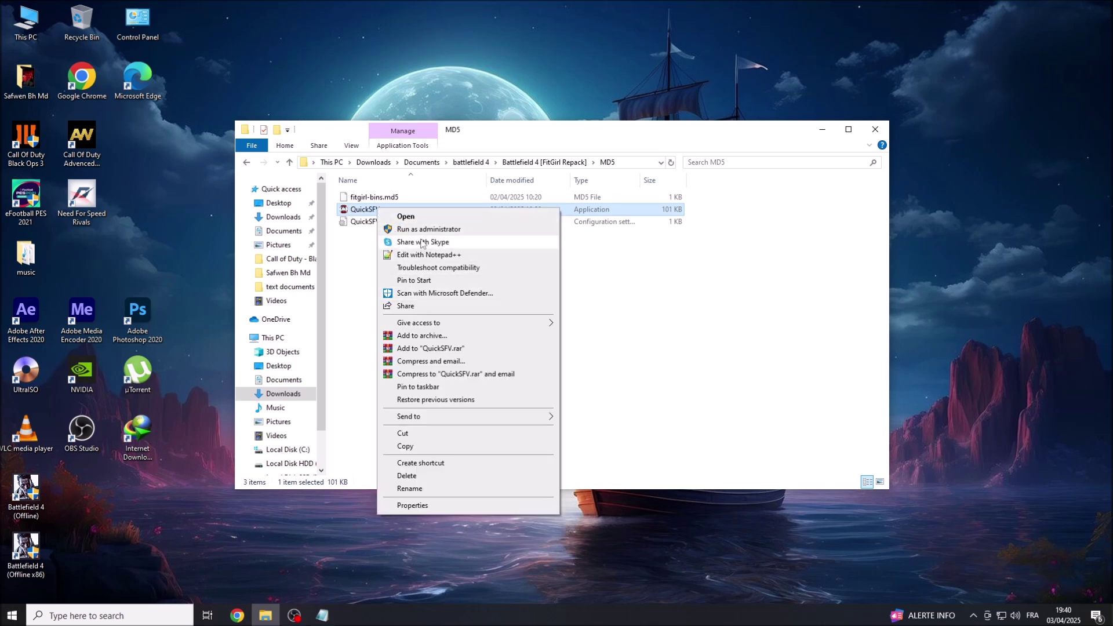
{"action": "left_click", "coordinate": [457, 230]}
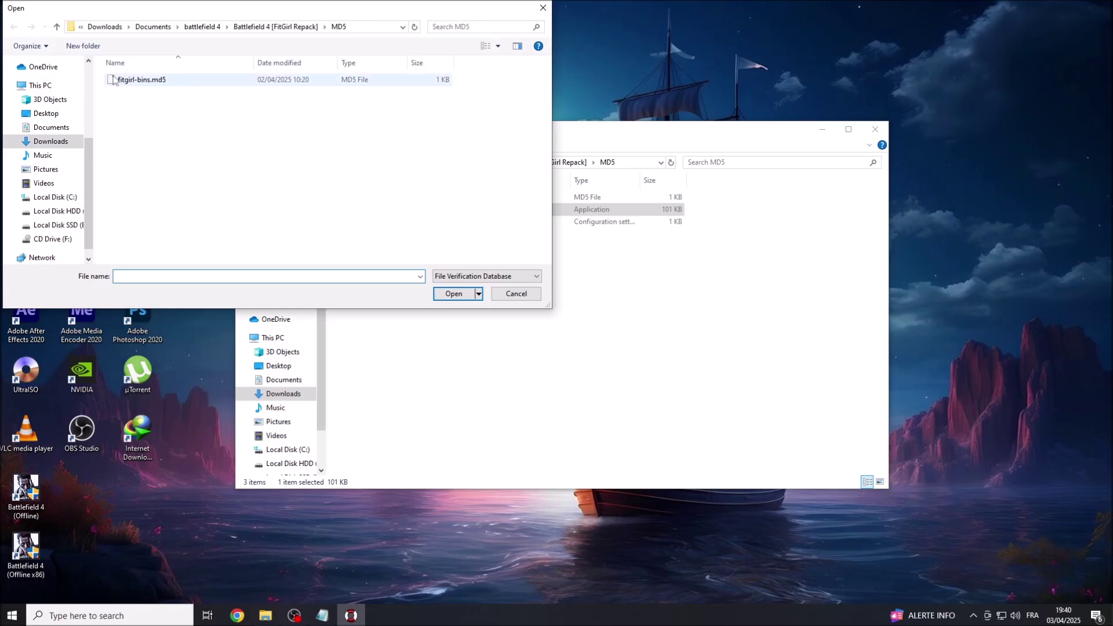
Step: Start the second BIN verification with the file fitgirl-bins.md5, and clear the folder window from behind the verification window
{"action": "left_click", "coordinate": [158, 81]}
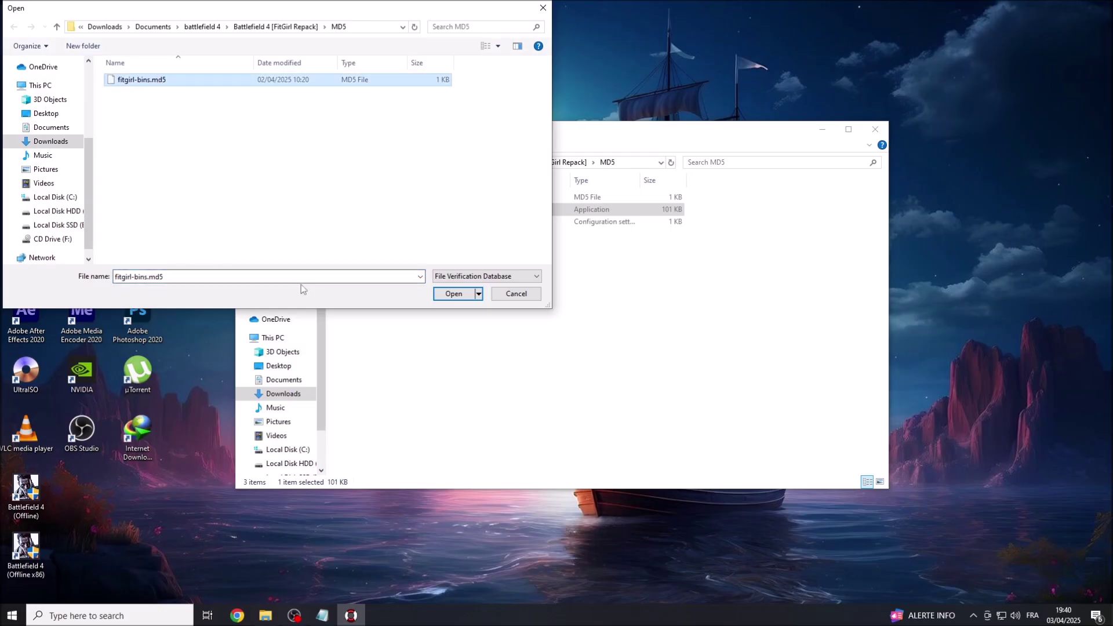
{"action": "left_click", "coordinate": [448, 295]}
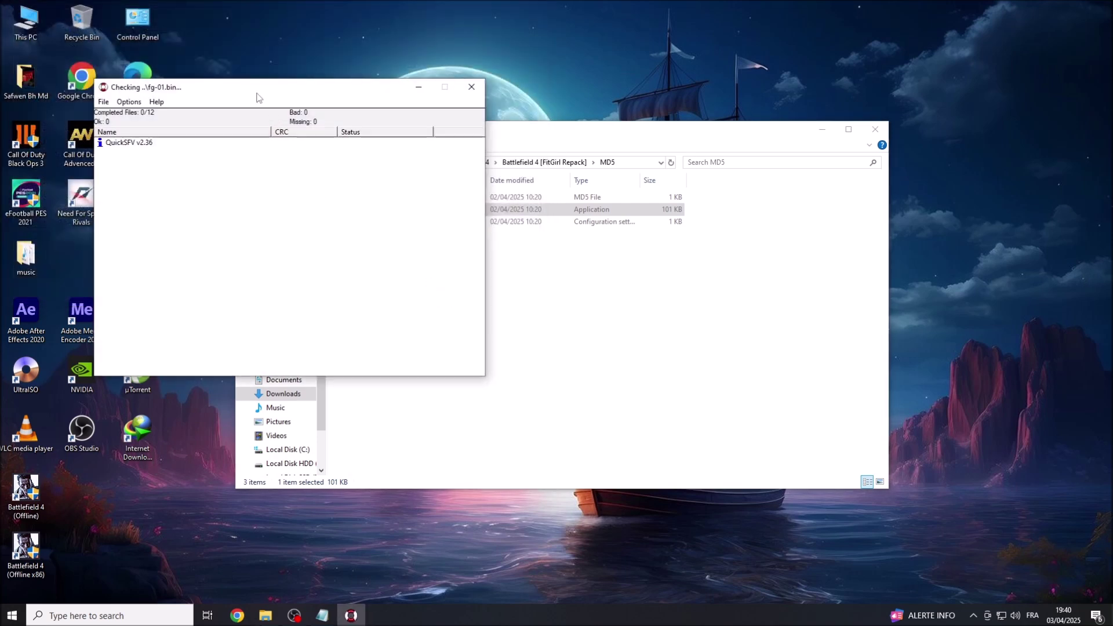
{"action": "left_click_drag", "start_coordinate": [251, 86], "coordinate": [518, 119]}
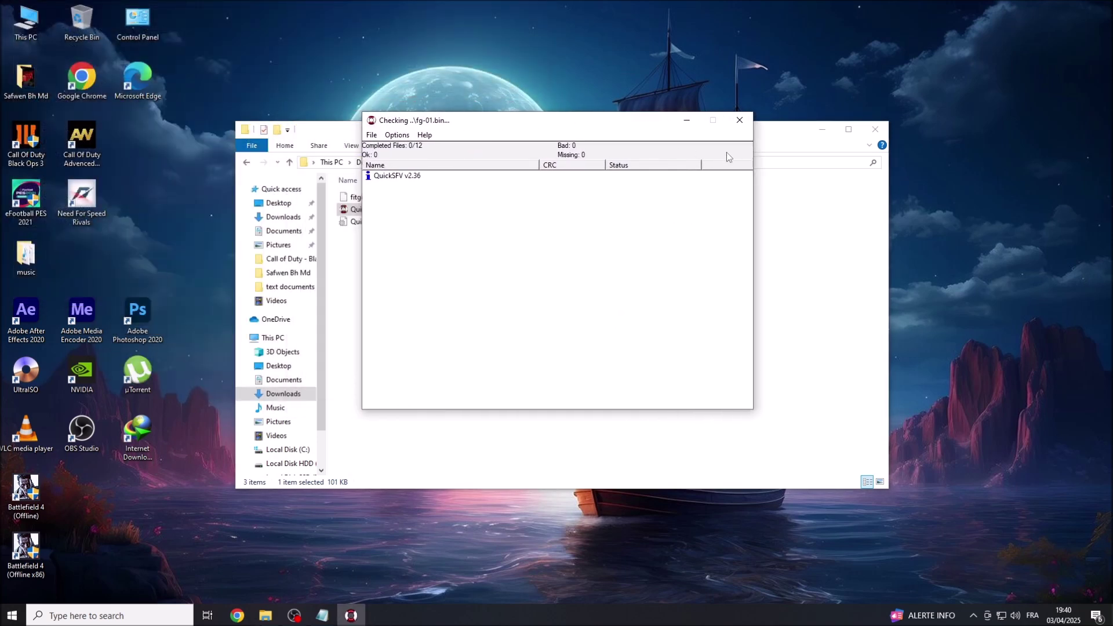
{"action": "left_click", "coordinate": [822, 129]}
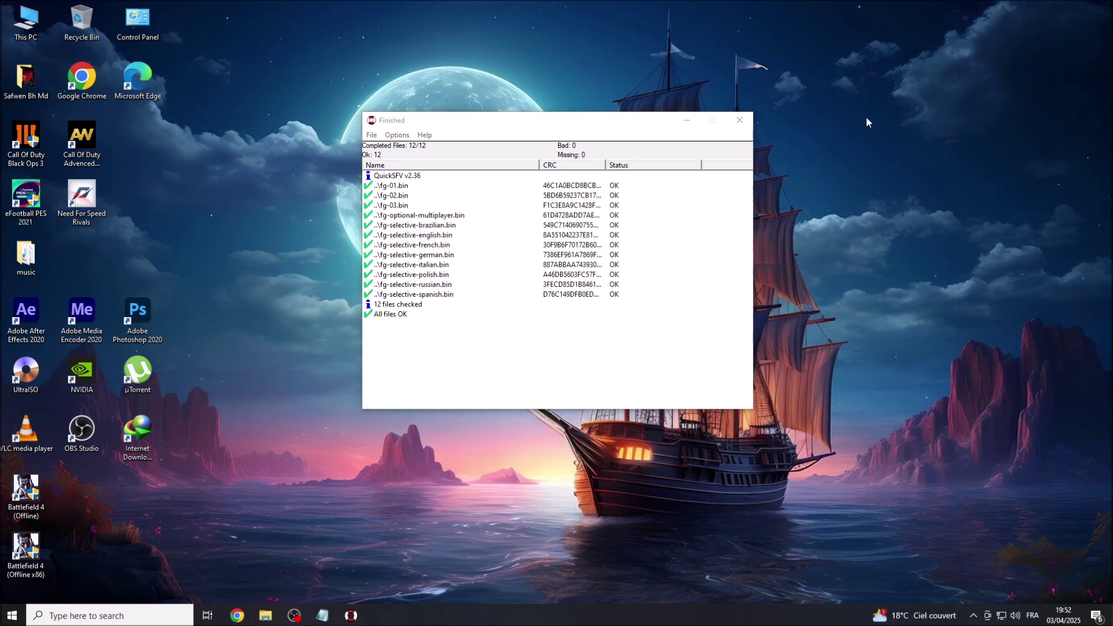
{"action": "right_click", "coordinate": [865, 116]}
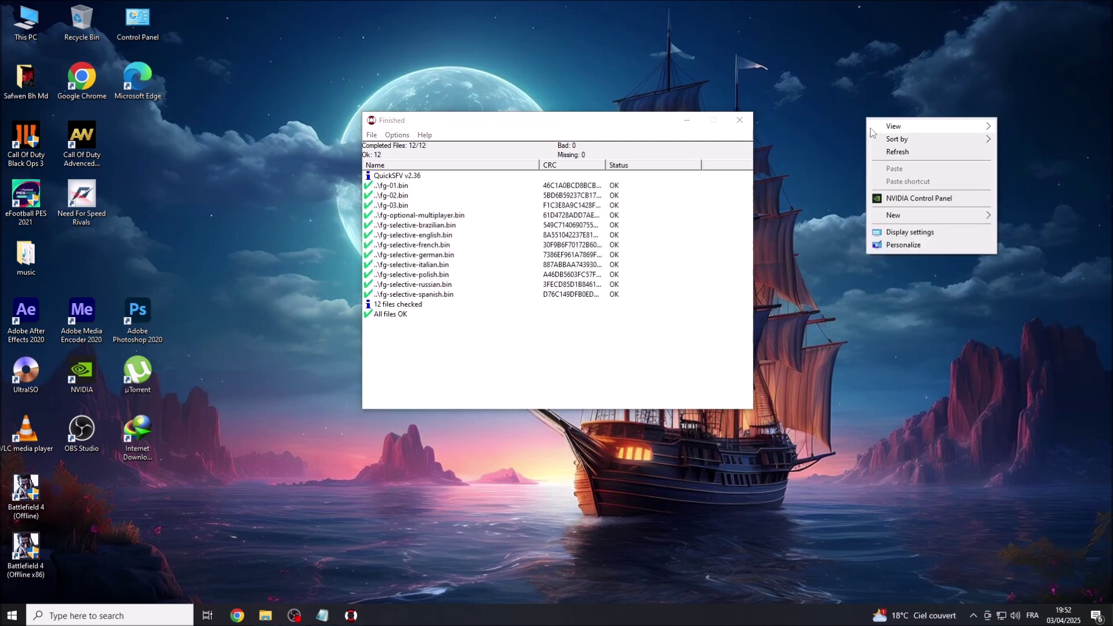
{"action": "right_click", "coordinate": [885, 151]}
{"action": "left_click", "coordinate": [896, 184]}
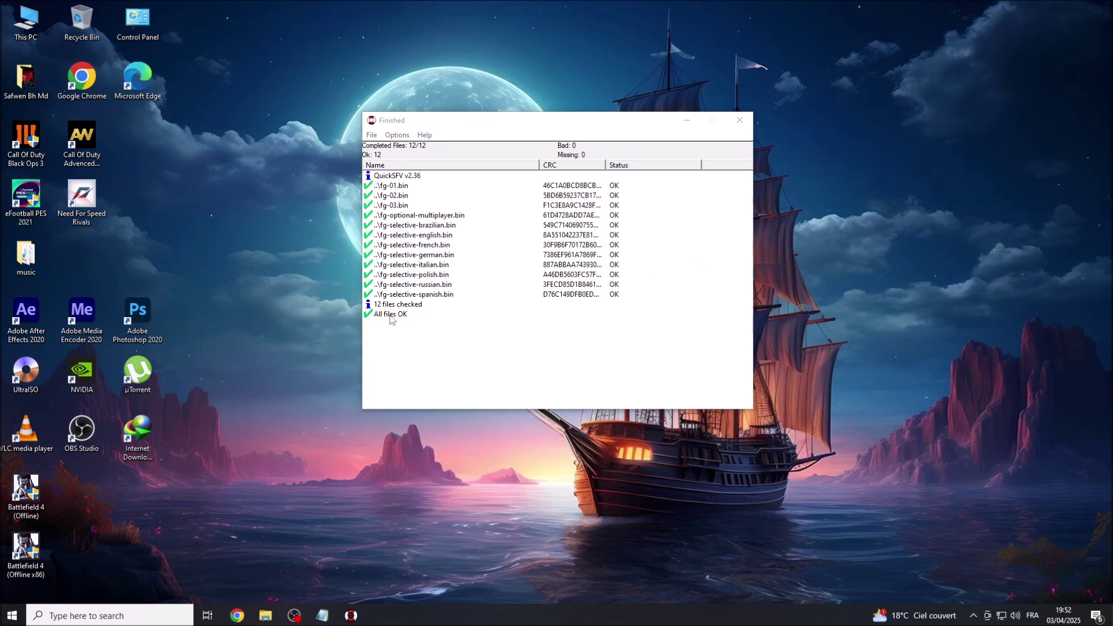
Step: Close the finished BIN verification, check the notes' next instruction, and open the file location of the Battlefield 4 (Offline) shortcut
{"action": "left_click", "coordinate": [739, 120]}
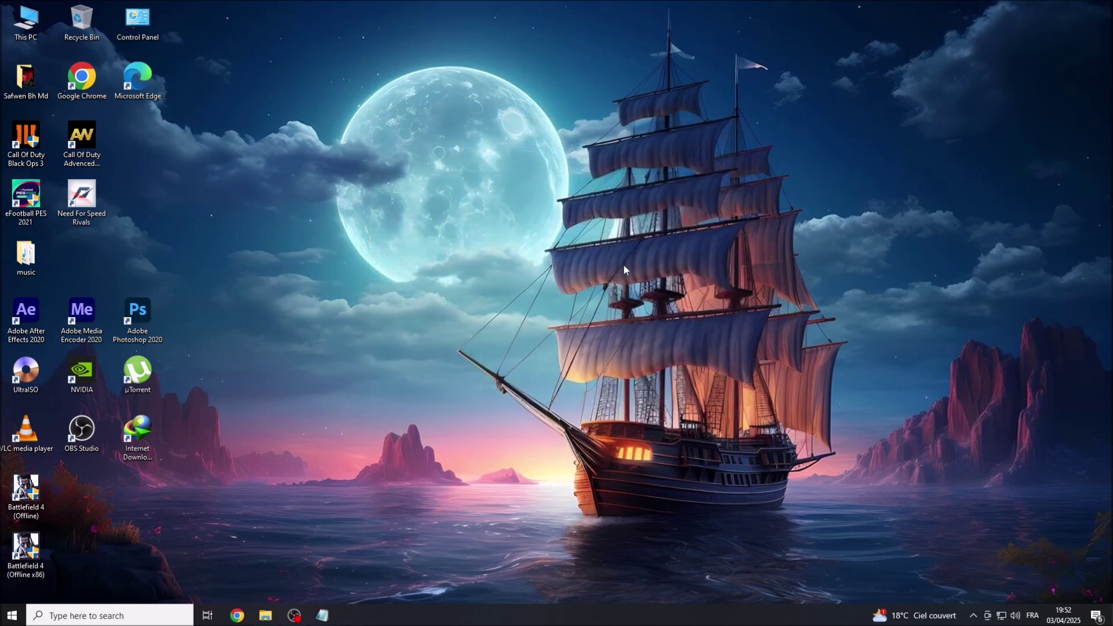
{"action": "left_click", "coordinate": [323, 616]}
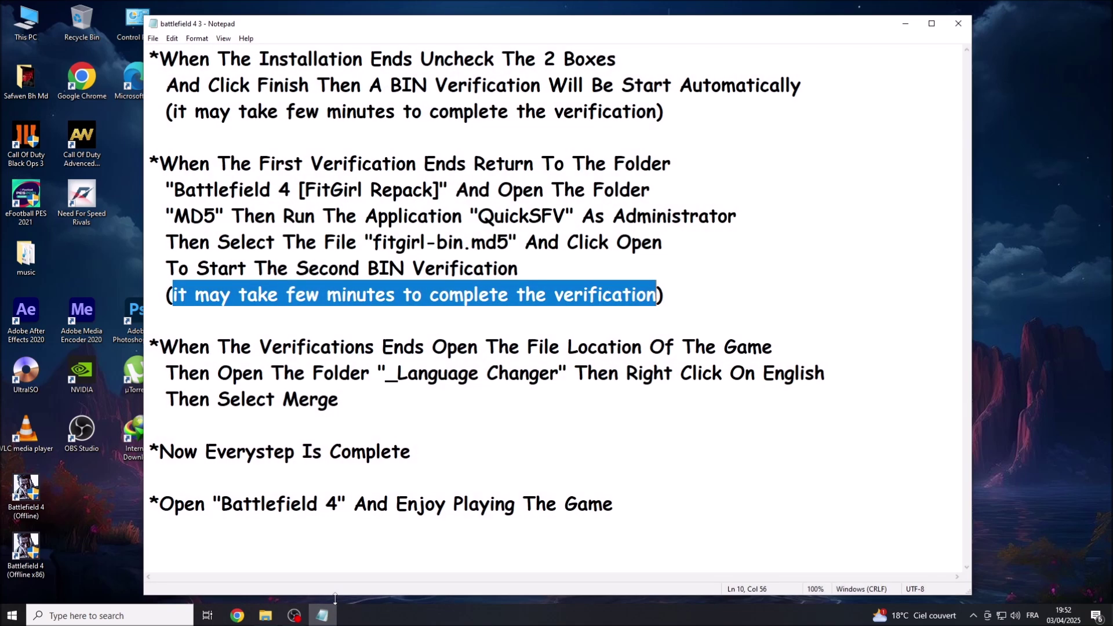
{"action": "left_click_drag", "start_coordinate": [161, 342], "coordinate": [774, 334]}
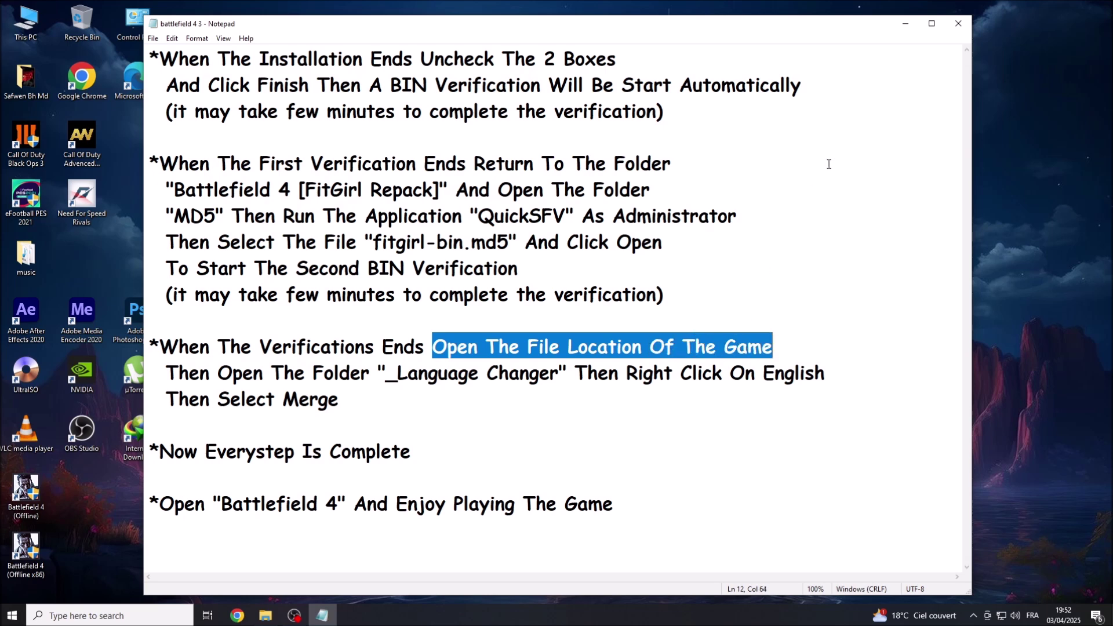
{"action": "left_click", "coordinate": [907, 26]}
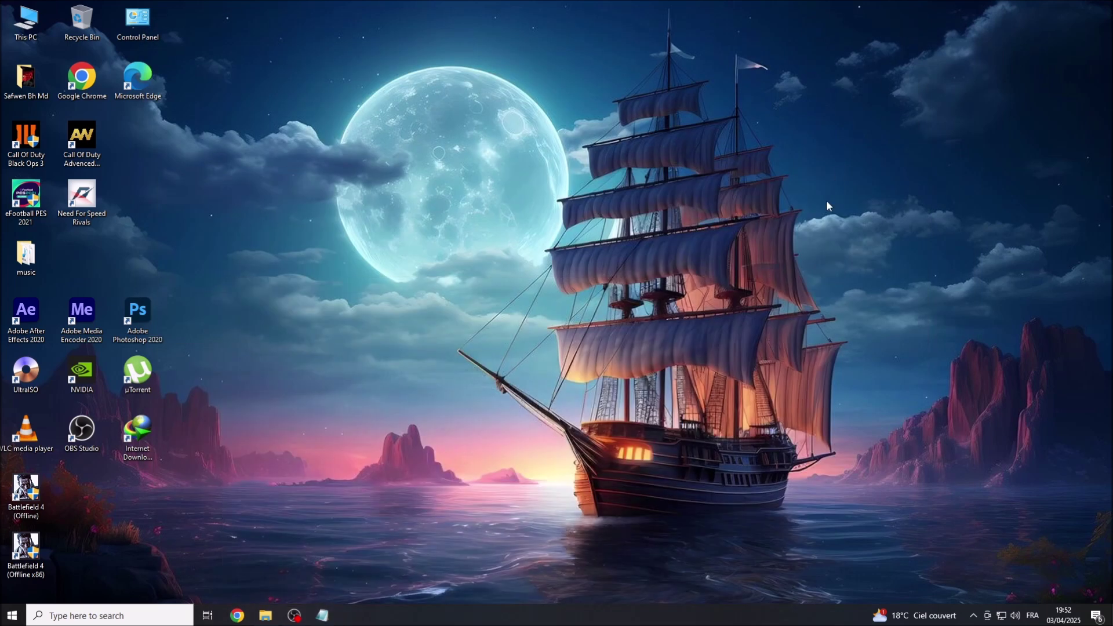
{"action": "right_click", "coordinate": [25, 489]}
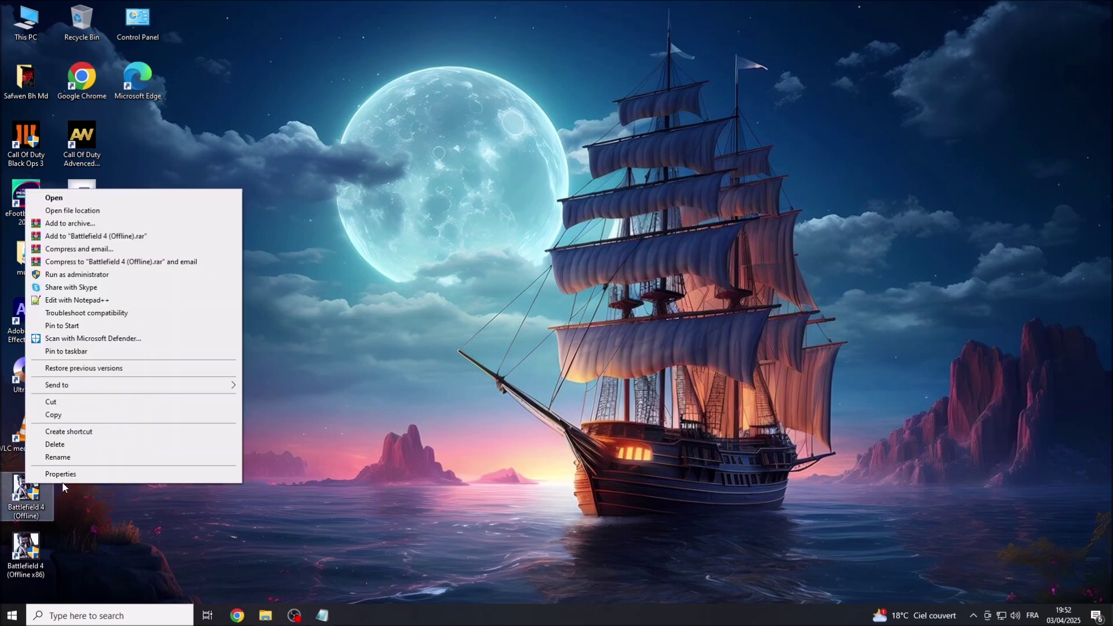
{"action": "left_click", "coordinate": [58, 211]}
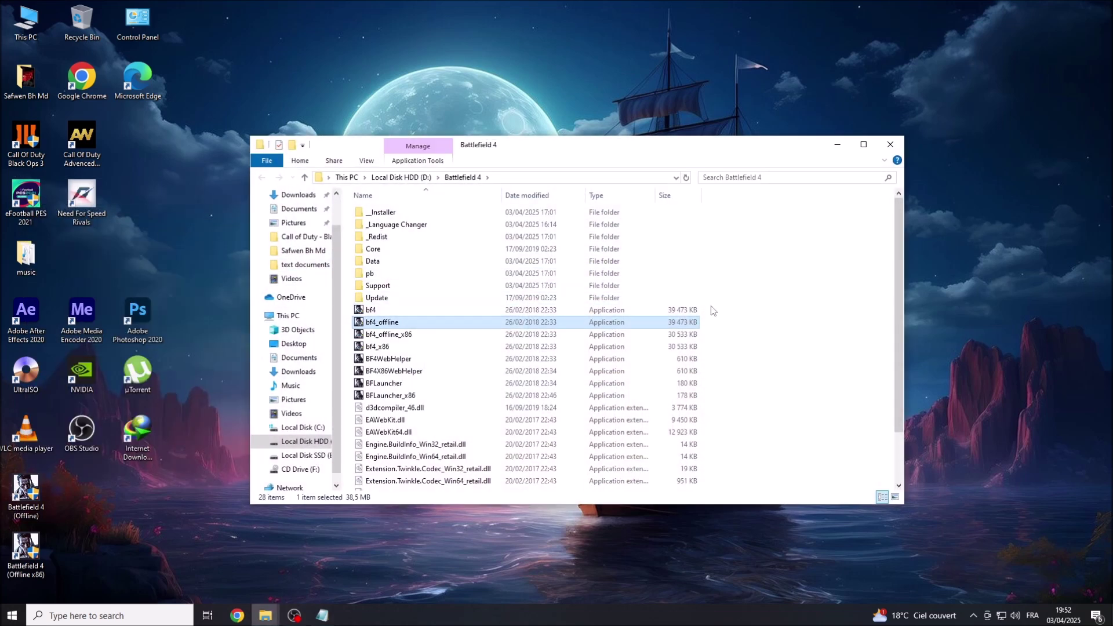
Step: Read the notes' instructions on merging the English entry from the "_Language Changer" folder
{"action": "left_click", "coordinate": [324, 616]}
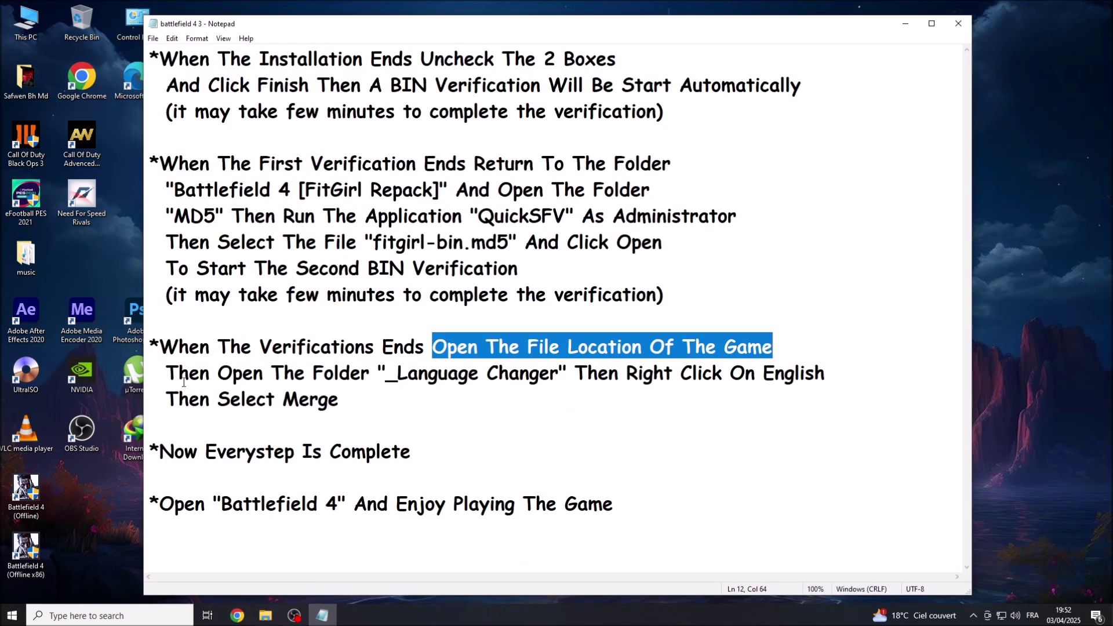
{"action": "left_click_drag", "start_coordinate": [166, 365], "coordinate": [826, 374]}
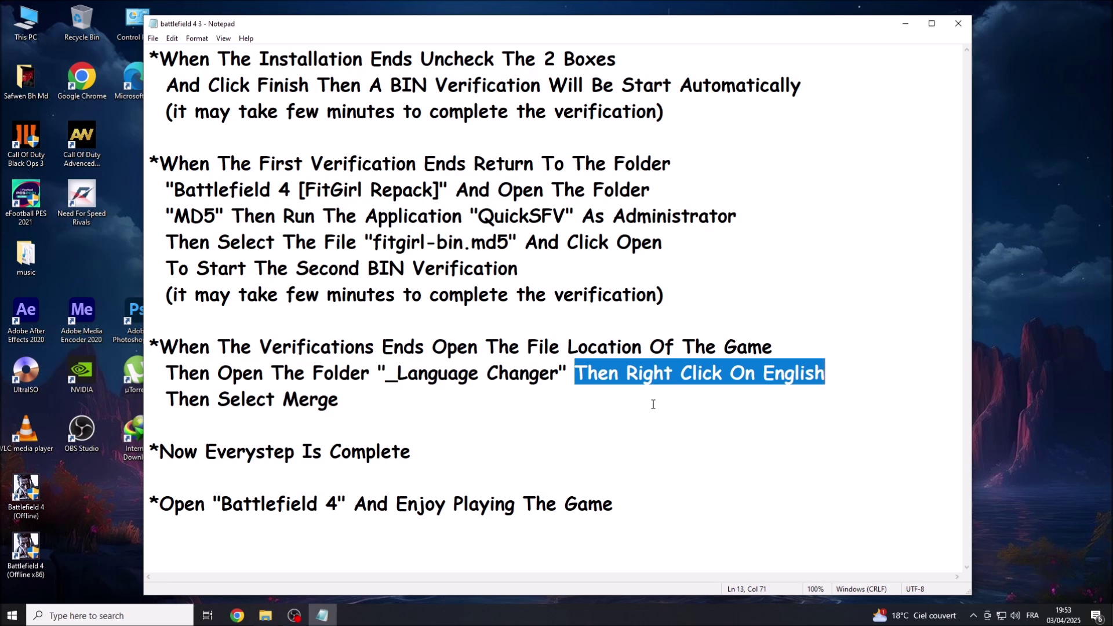
{"action": "left_click_drag", "start_coordinate": [165, 399], "coordinate": [339, 399]}
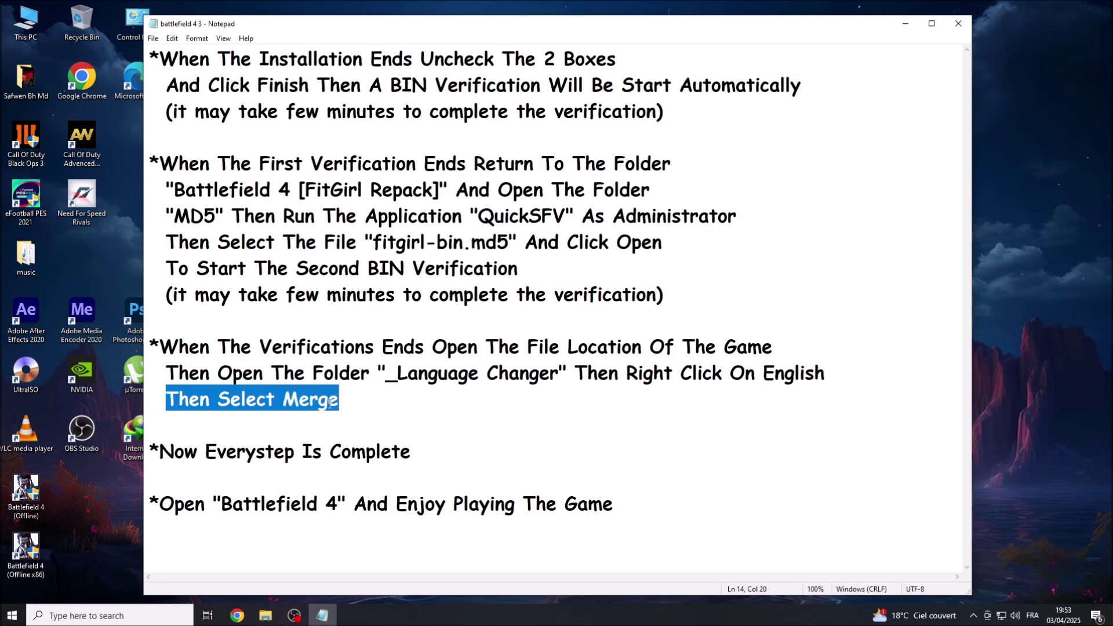
Step: Put the notes away and open the "_Language Changer" folder inside the Battlefield 4 game folder
{"action": "left_click", "coordinate": [905, 24]}
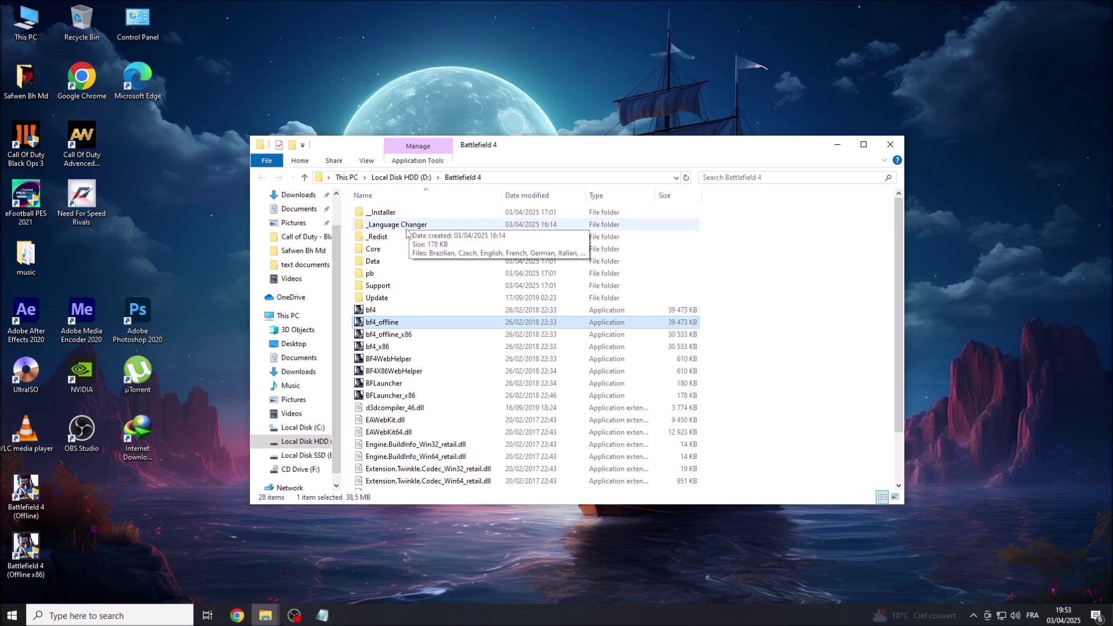
{"action": "left_click", "coordinate": [401, 226]}
{"action": "right_click", "coordinate": [402, 227]}
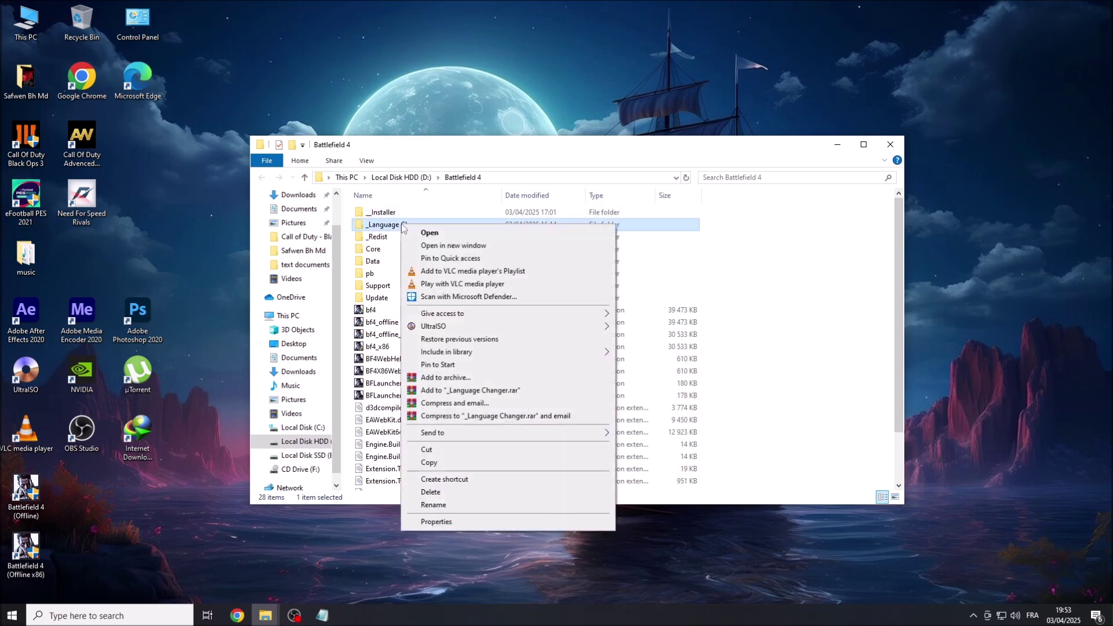
{"action": "left_click", "coordinate": [414, 232]}
Step: Merge the English registration entry into the registry, accept the prompts, and minimize the folder window
{"action": "left_click", "coordinate": [378, 238]}
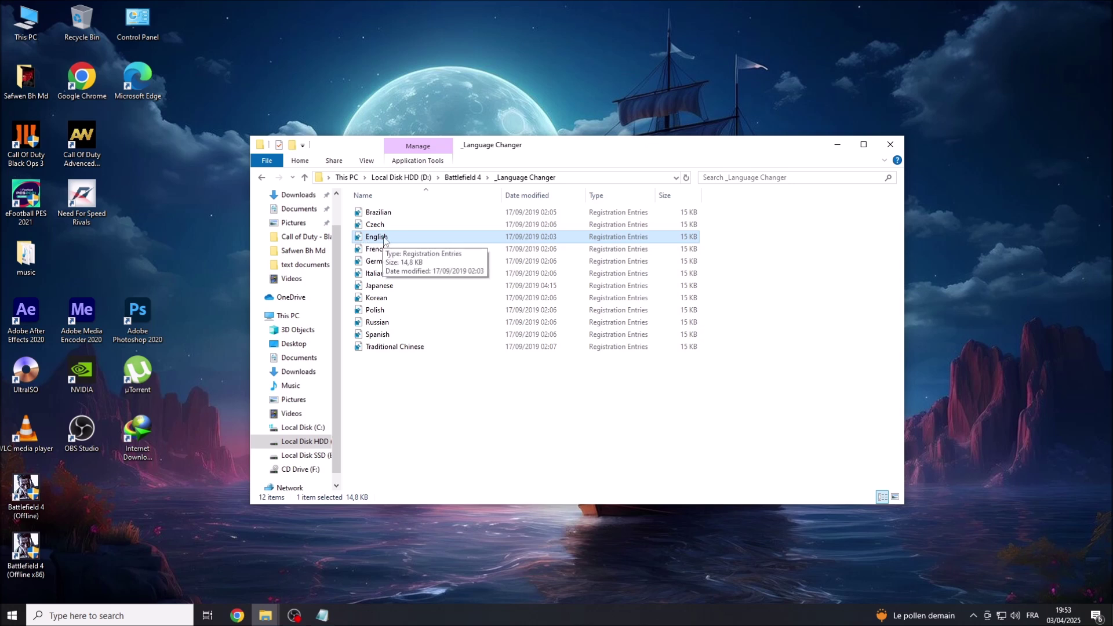
{"action": "right_click", "coordinate": [384, 236]}
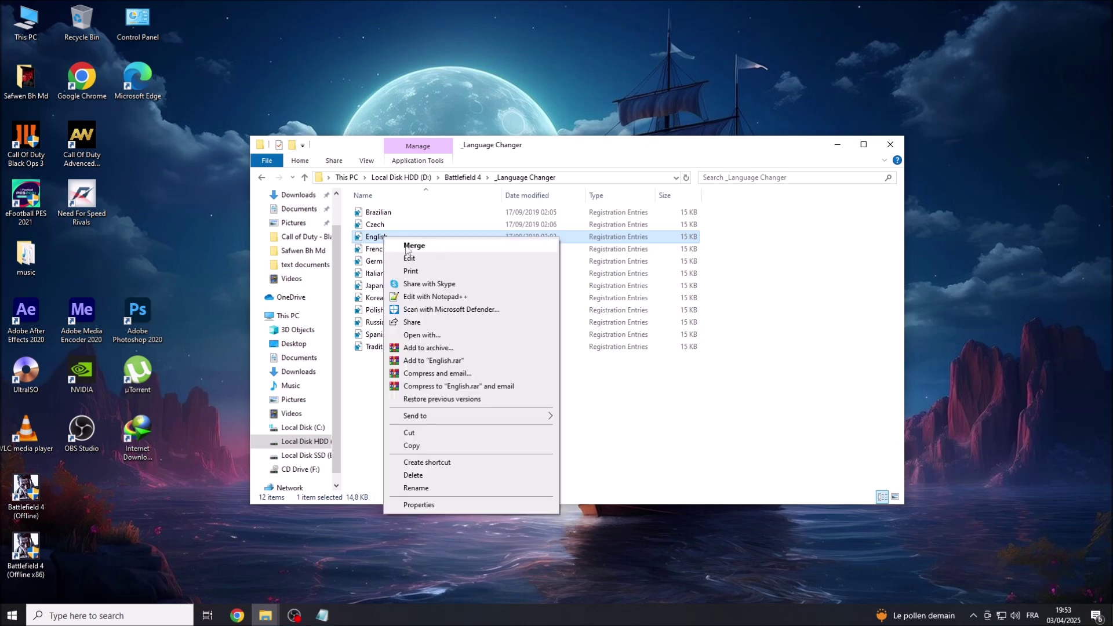
{"action": "left_click", "coordinate": [410, 246]}
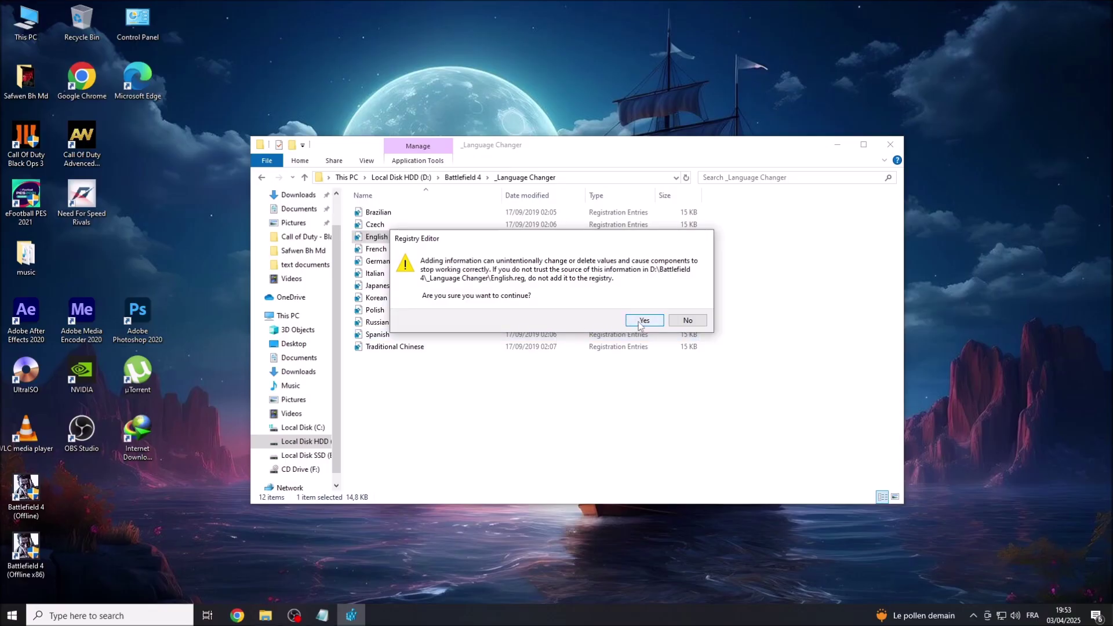
{"action": "left_click", "coordinate": [641, 322]}
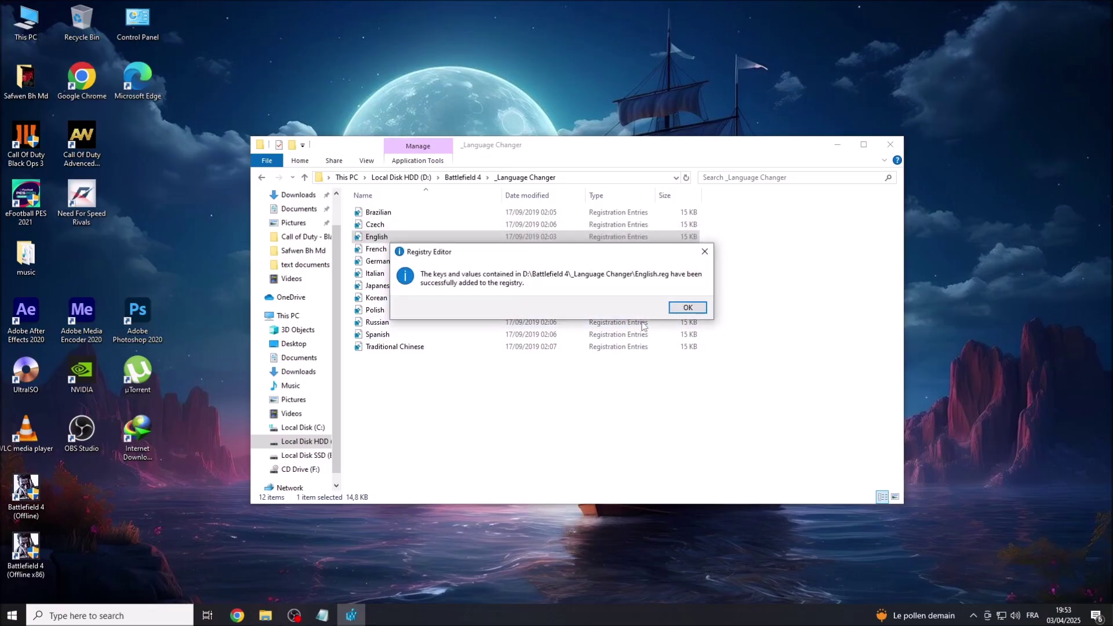
{"action": "left_click", "coordinate": [688, 308]}
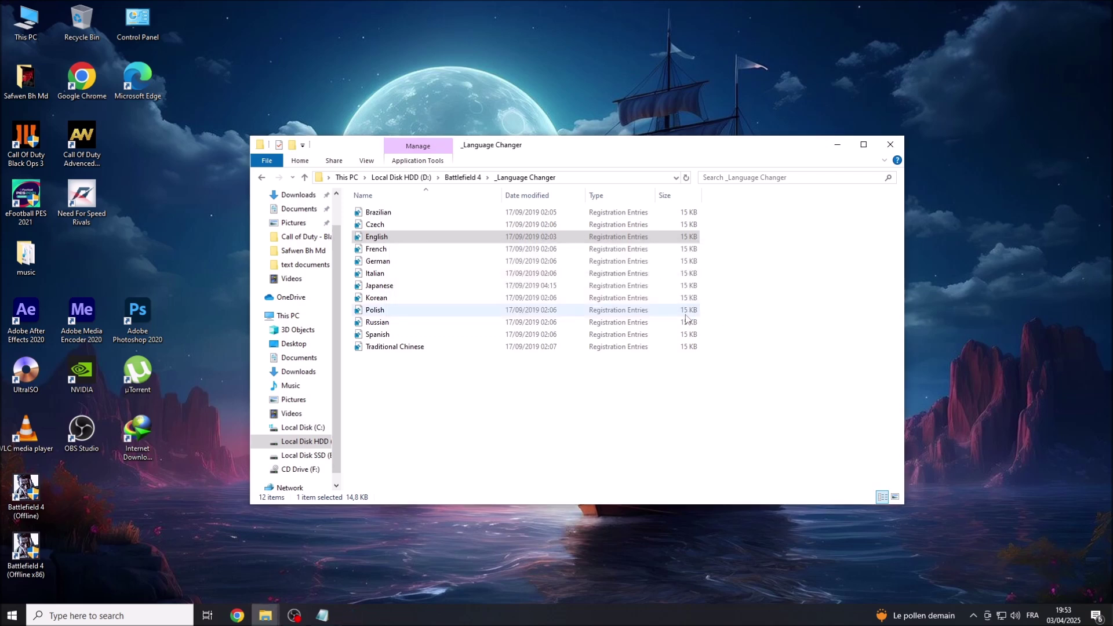
{"action": "left_click", "coordinate": [838, 148]}
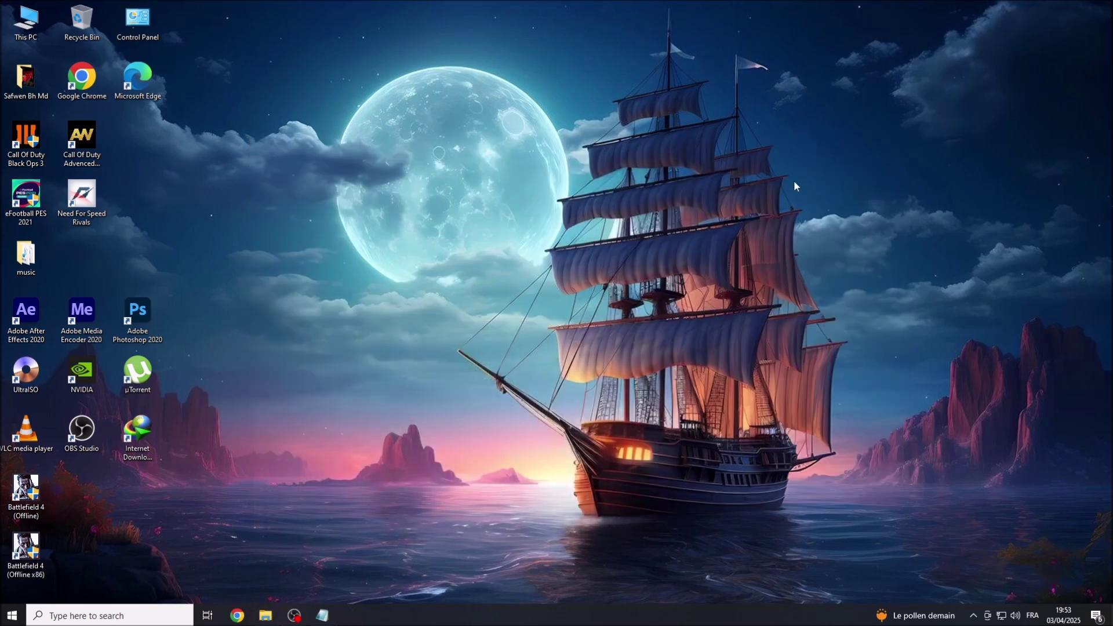
Step: Read the closing lines of the notes and append "^^" after "Enjoy Playing The Game"
{"action": "left_click", "coordinate": [326, 617]}
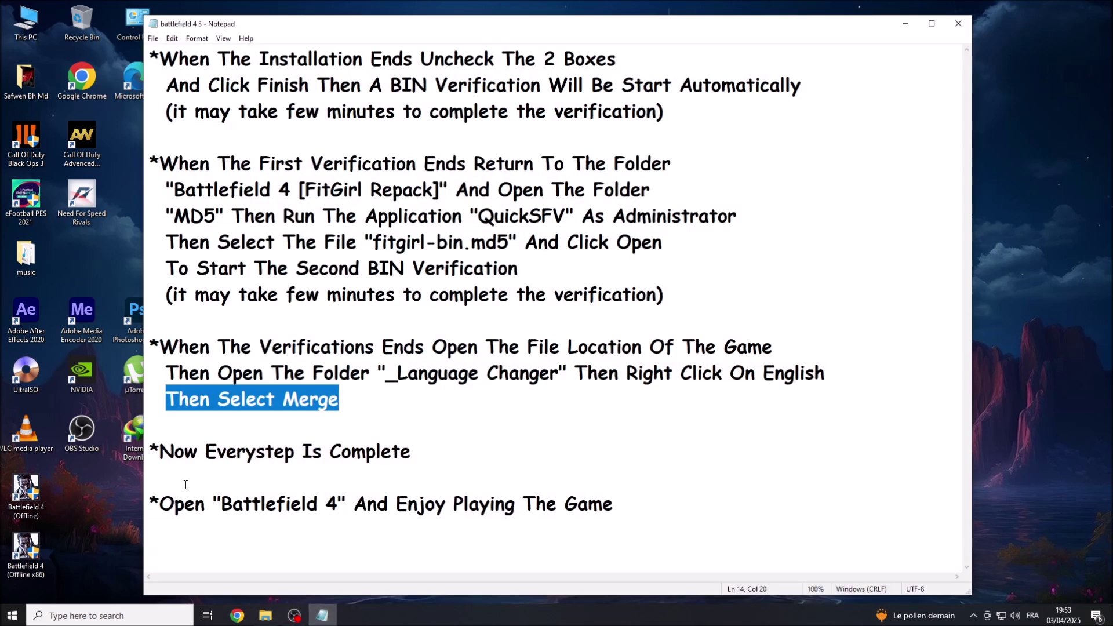
{"action": "left_click_drag", "start_coordinate": [165, 445], "coordinate": [411, 453]}
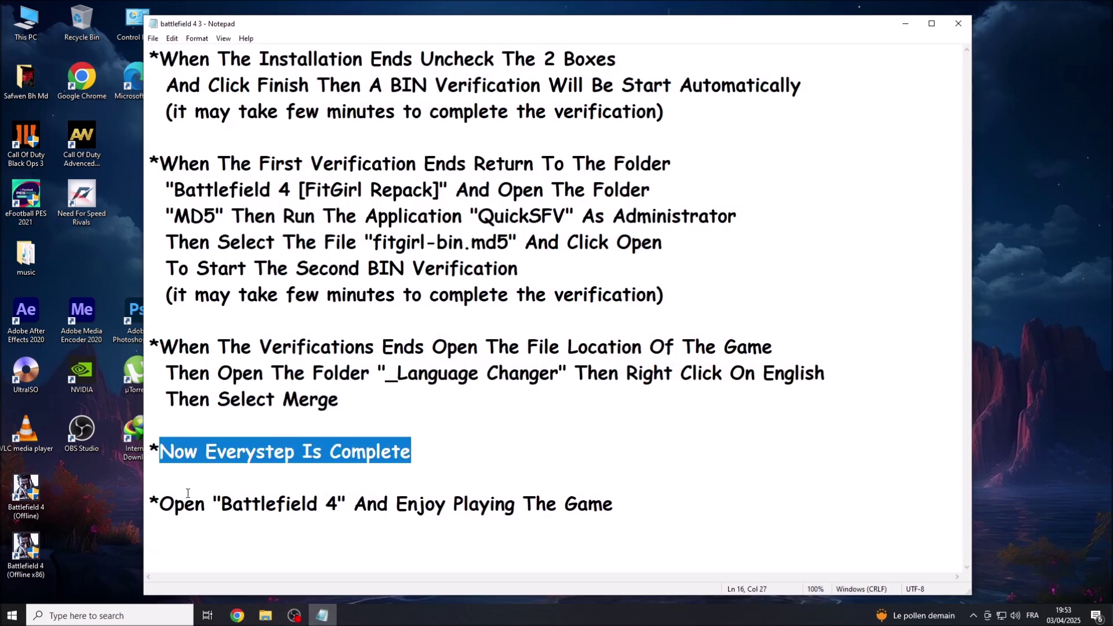
{"action": "left_click_drag", "start_coordinate": [160, 502], "coordinate": [617, 510]}
{"action": "left_click", "coordinate": [617, 510]}
{"action": "type", "text": "^^"}
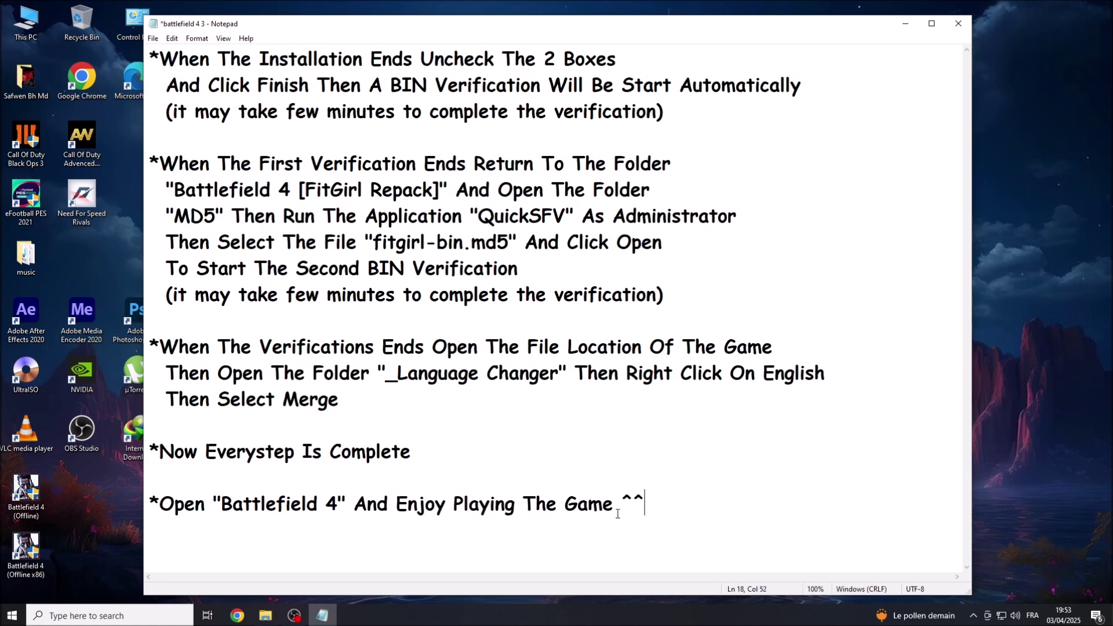
Step: Put the notes away and launch the game from the Battlefield 4 (Offline) desktop shortcut
{"action": "left_click", "coordinate": [905, 25]}
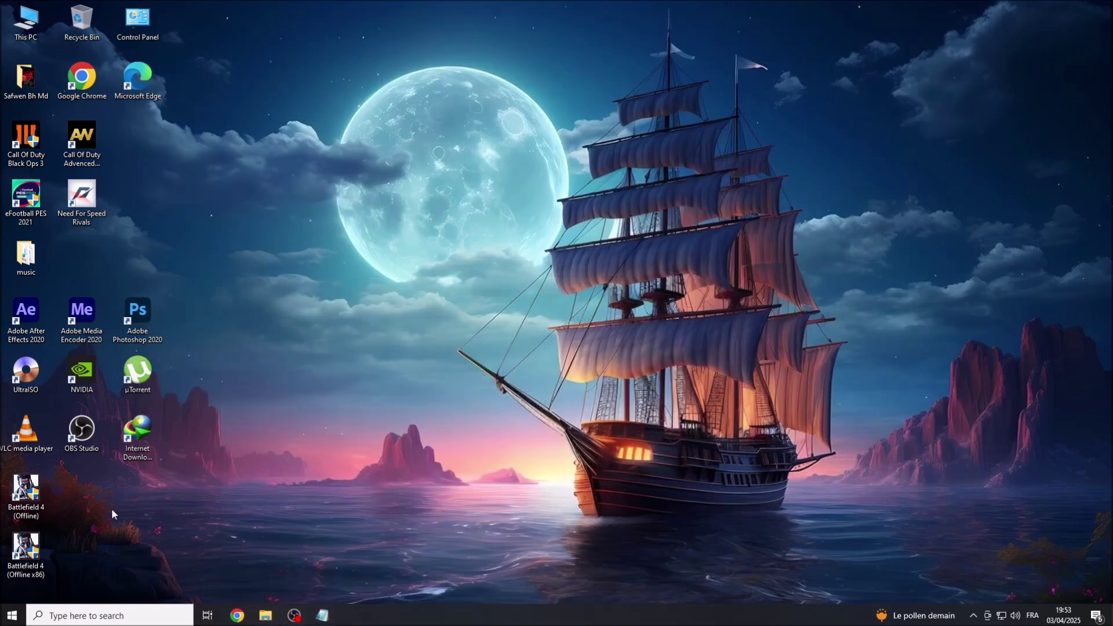
{"action": "left_click", "coordinate": [28, 493]}
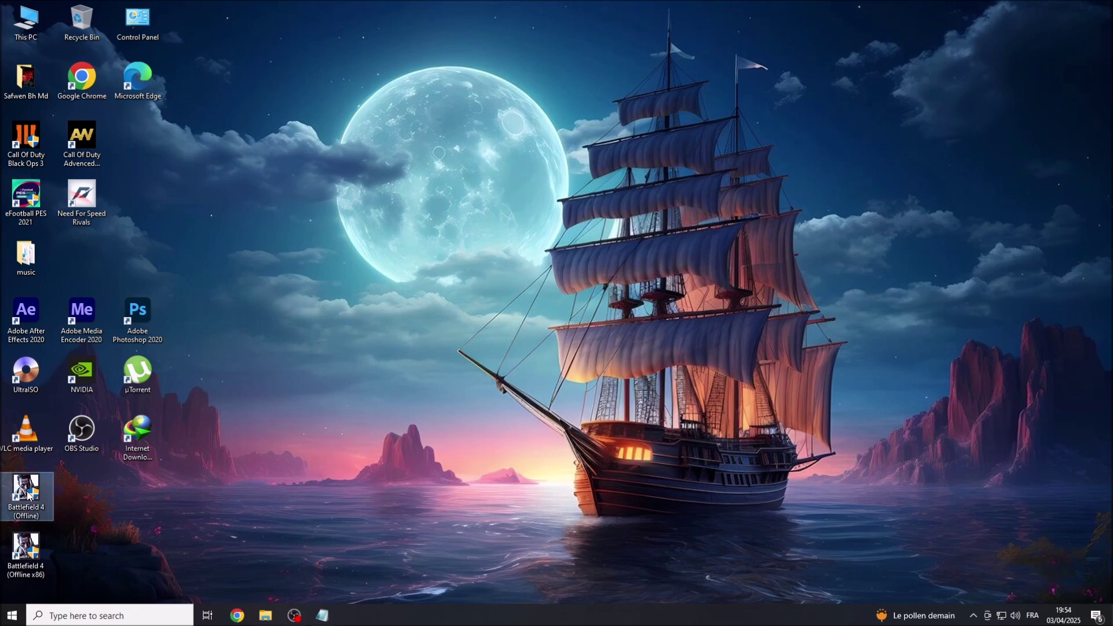
{"action": "right_click", "coordinate": [27, 493]}
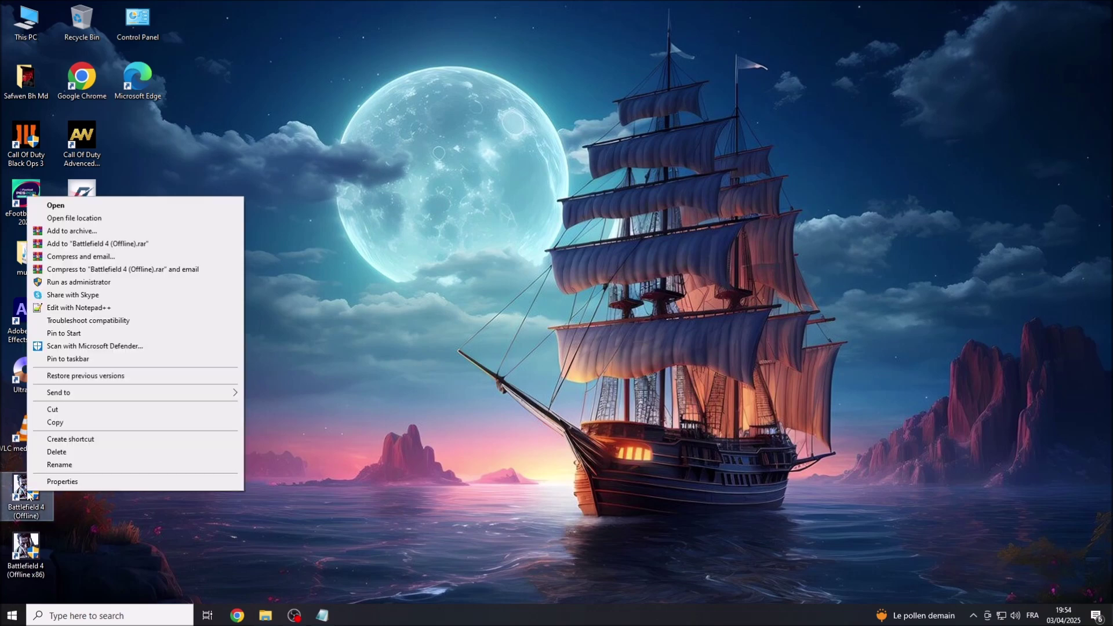
{"action": "left_click", "coordinate": [76, 210]}
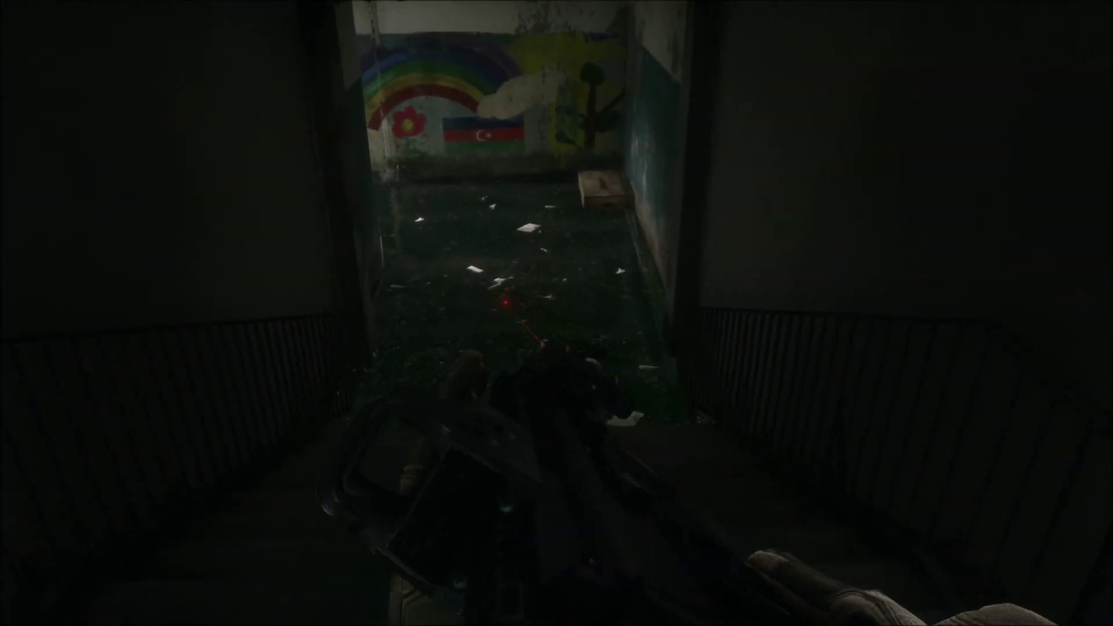